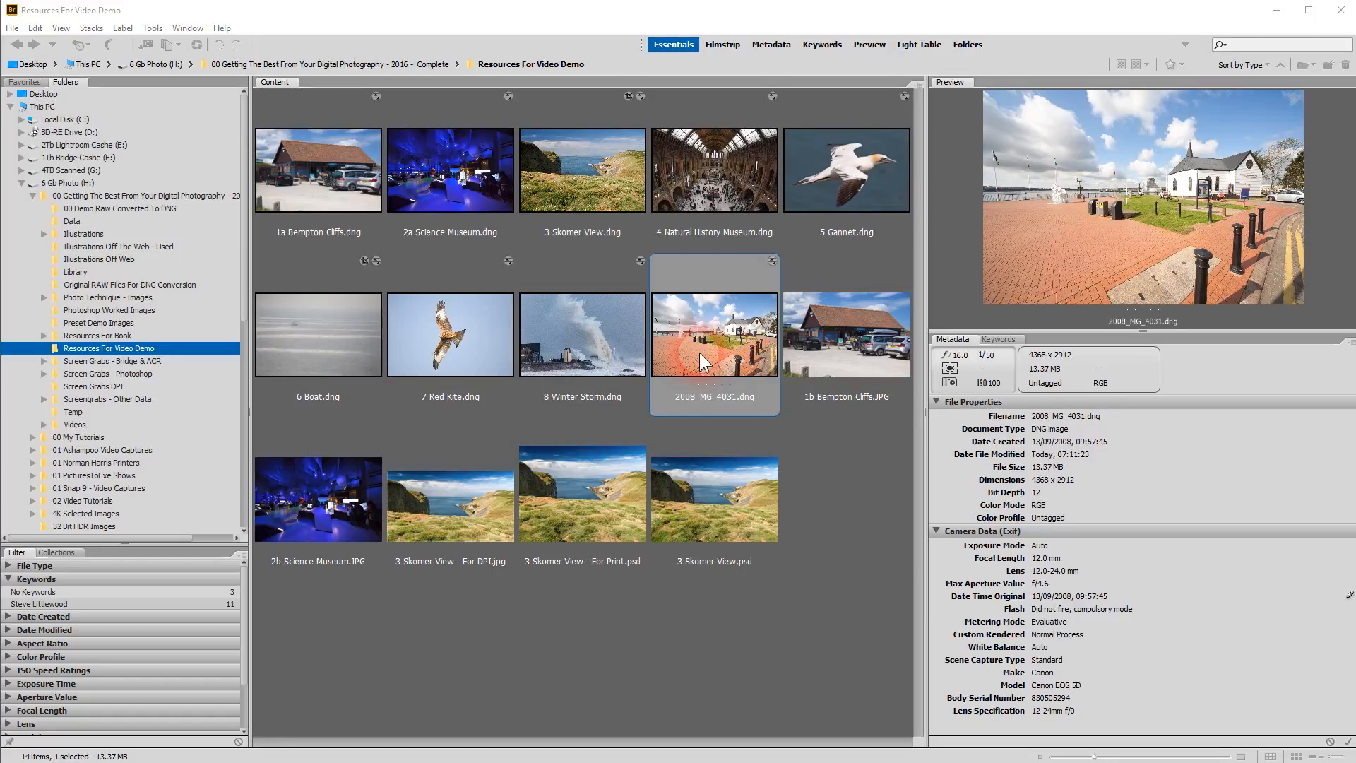
Open the raw photo 2008_MG_4031.dng in Camera Raw for editing.
{"action": "left_click", "coordinate": [700, 353]}
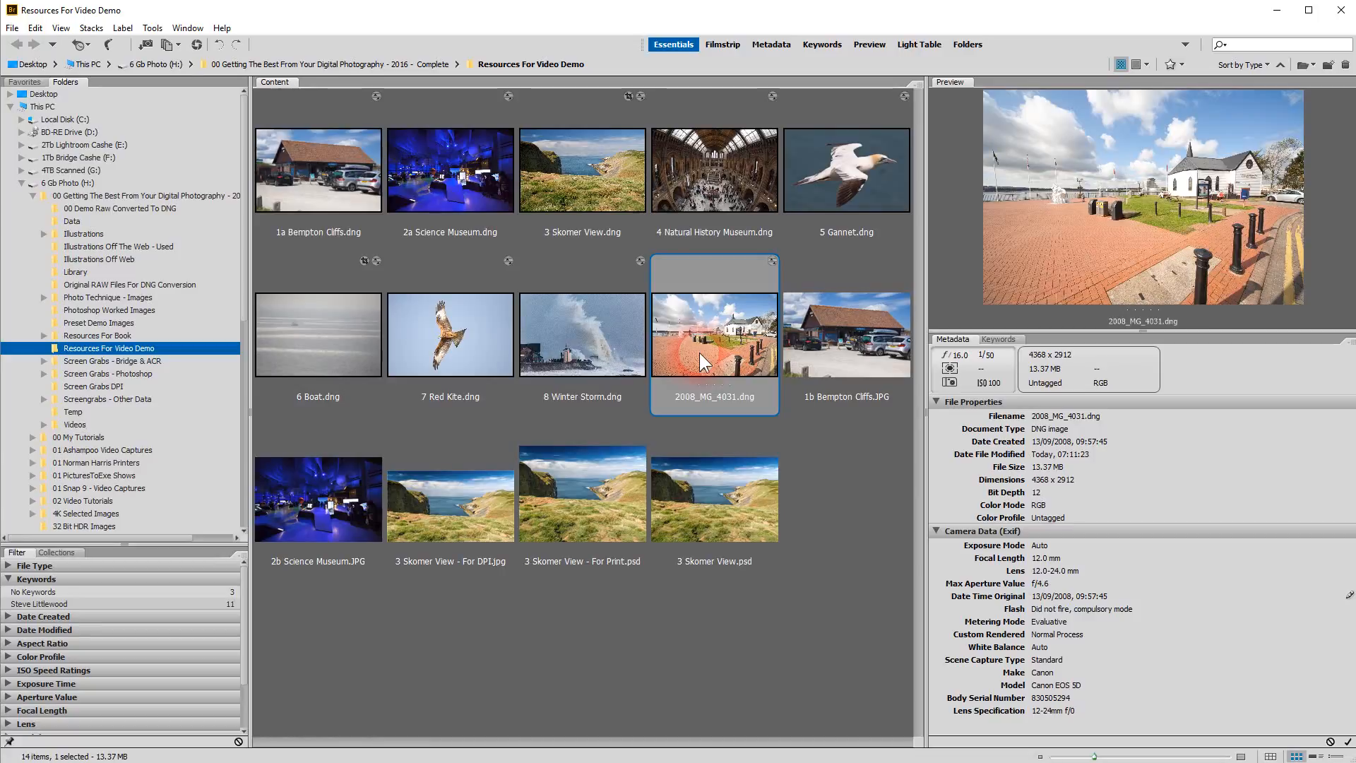
{"action": "key", "text": "ctrl+r"}
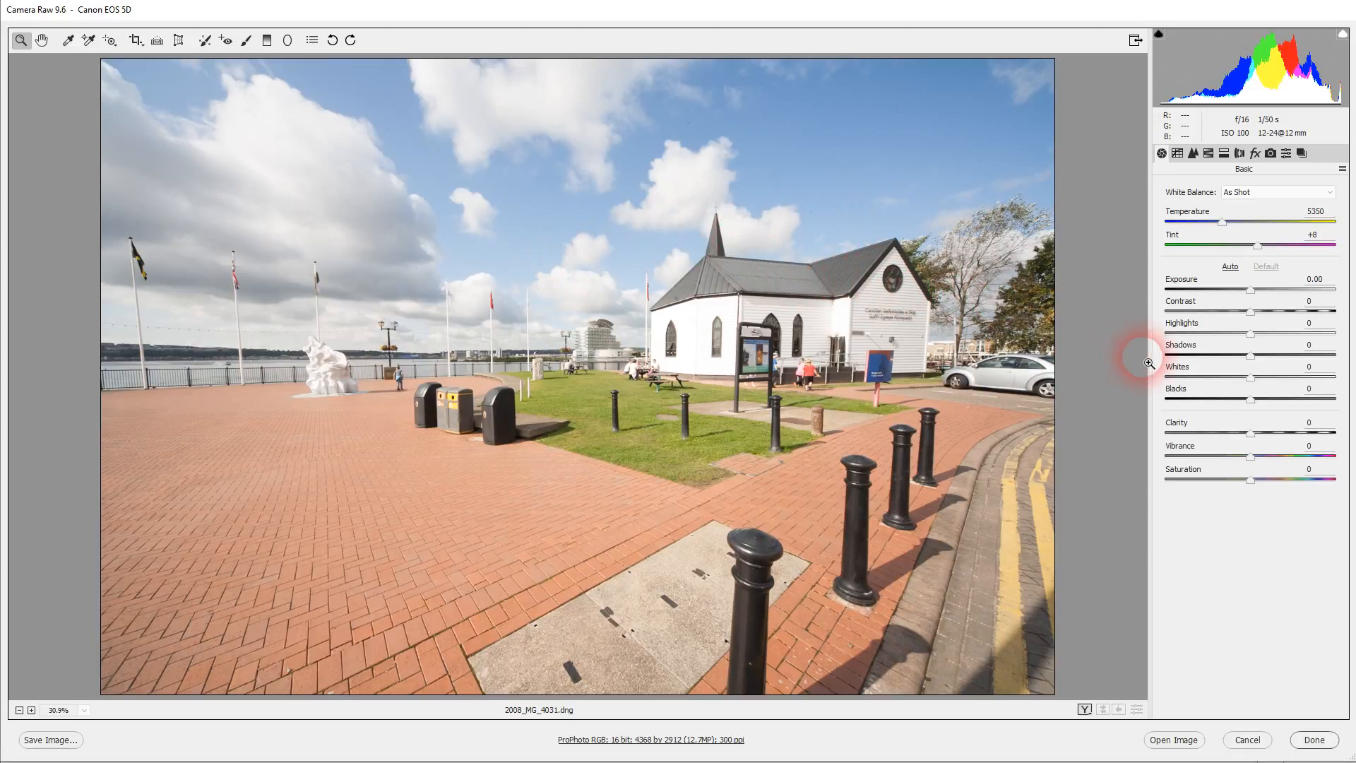
Try removing the photo's colour with Saturation at -100, and reset Saturation to 0.
{"action": "left_click_drag", "start_coordinate": [1250, 480], "coordinate": [1132, 484]}
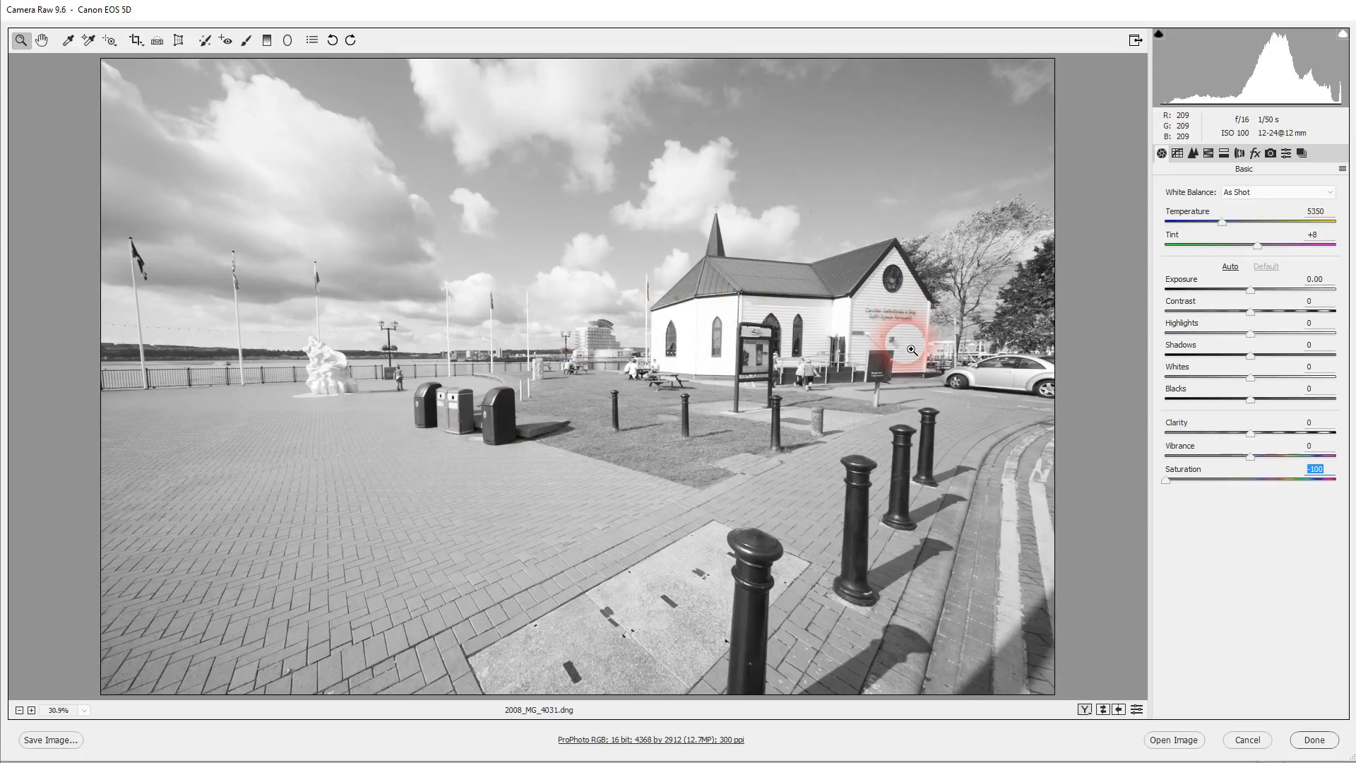
{"action": "double_click", "coordinate": [1166, 481]}
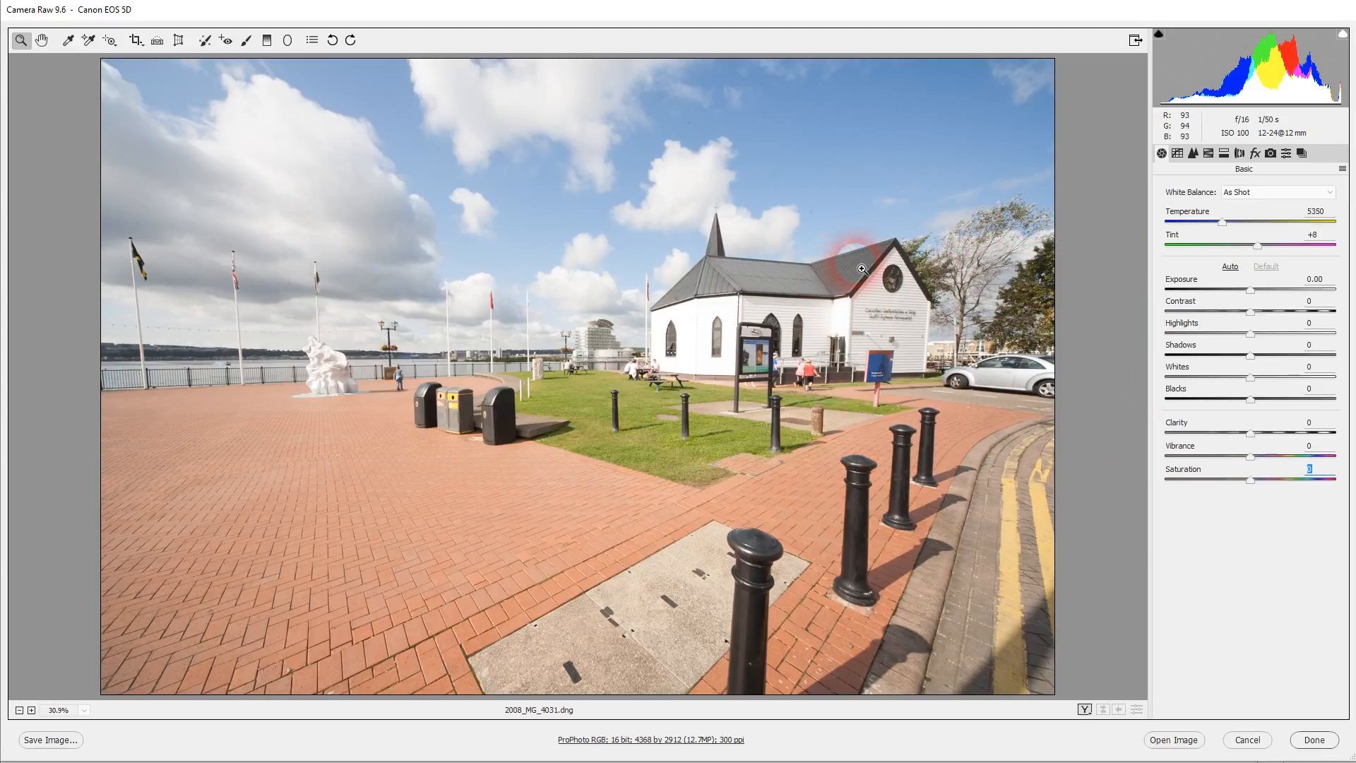
Darken the photo slightly by setting Exposure to -0.35.
{"action": "left_click", "coordinate": [1251, 291]}
{"action": "left_click_drag", "start_coordinate": [1251, 296], "coordinate": [1245, 295]}
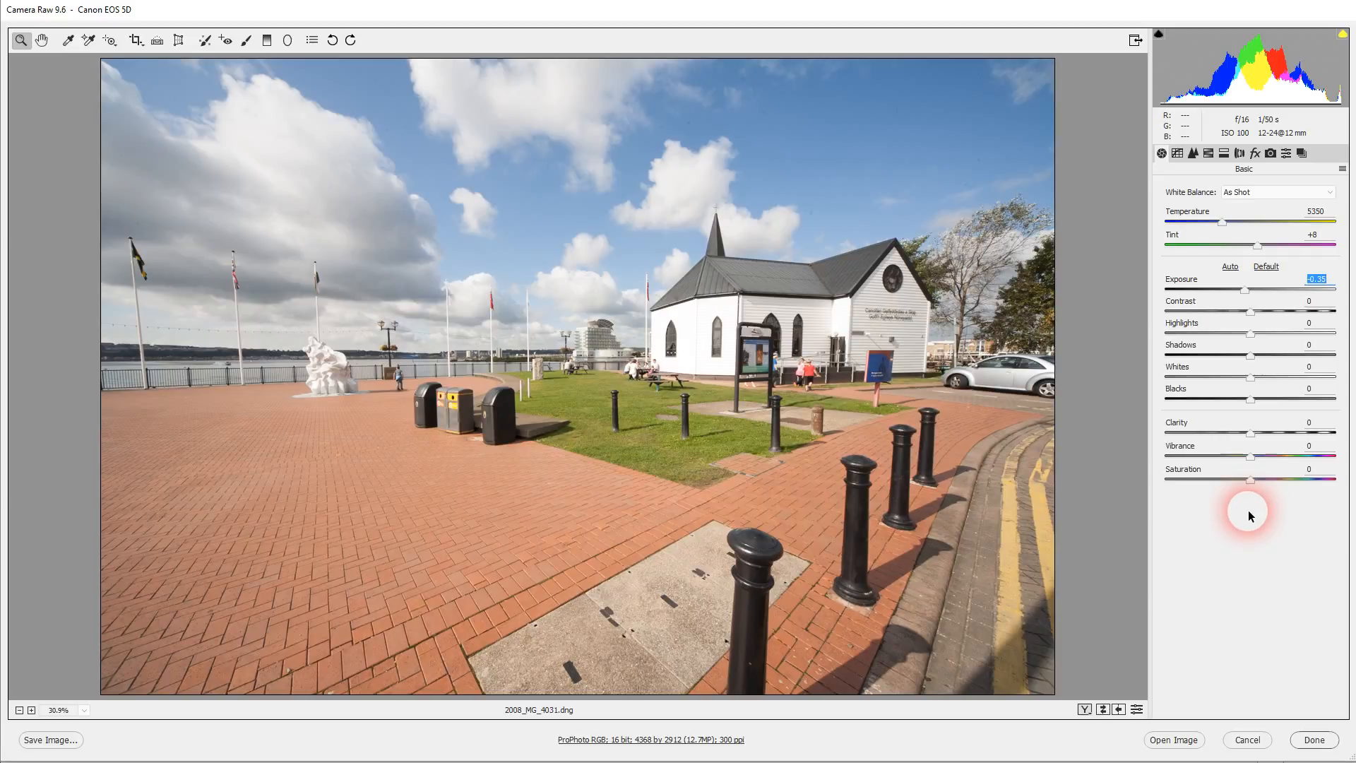
Examine the HSL hue, saturation and luminance controls and the workflow options for colour space and bit depth.
{"action": "left_click", "coordinate": [1208, 154]}
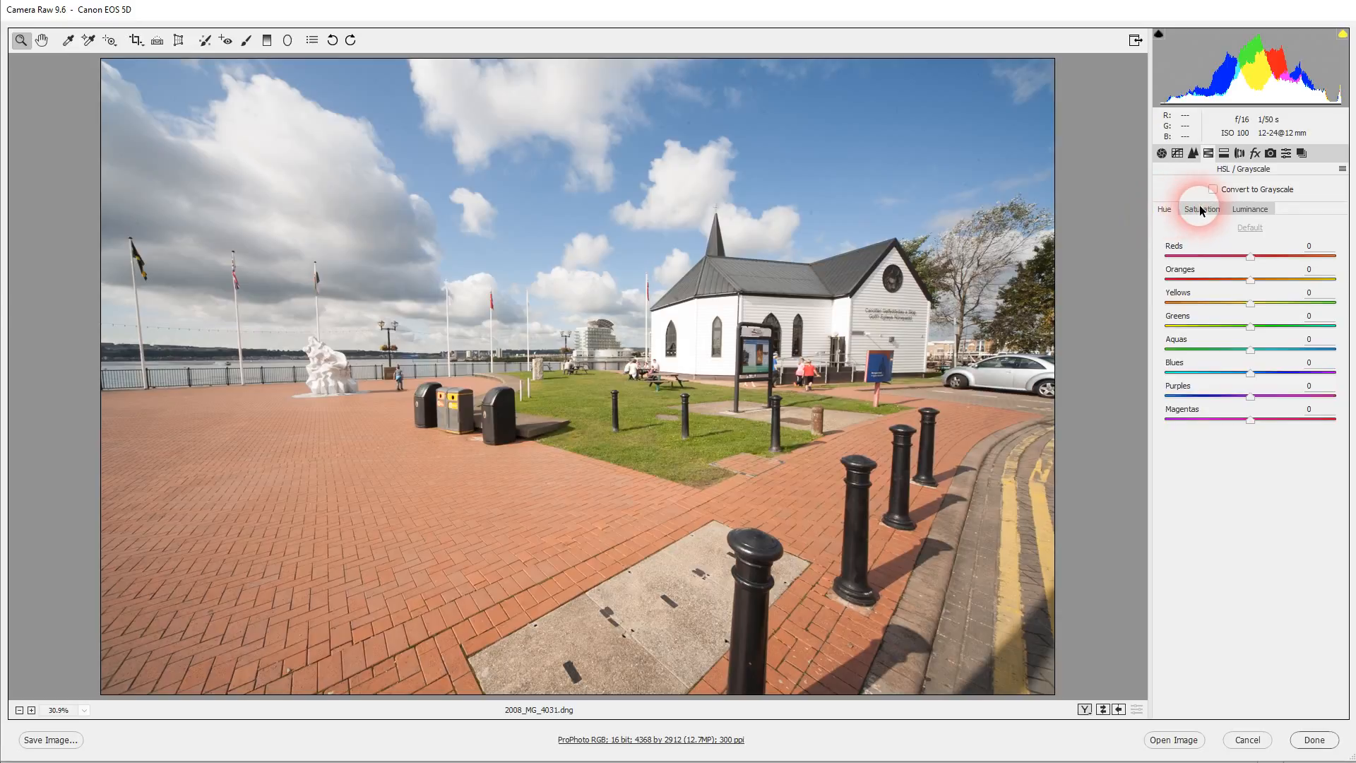
{"action": "left_click", "coordinate": [1200, 209]}
{"action": "left_click", "coordinate": [1252, 209]}
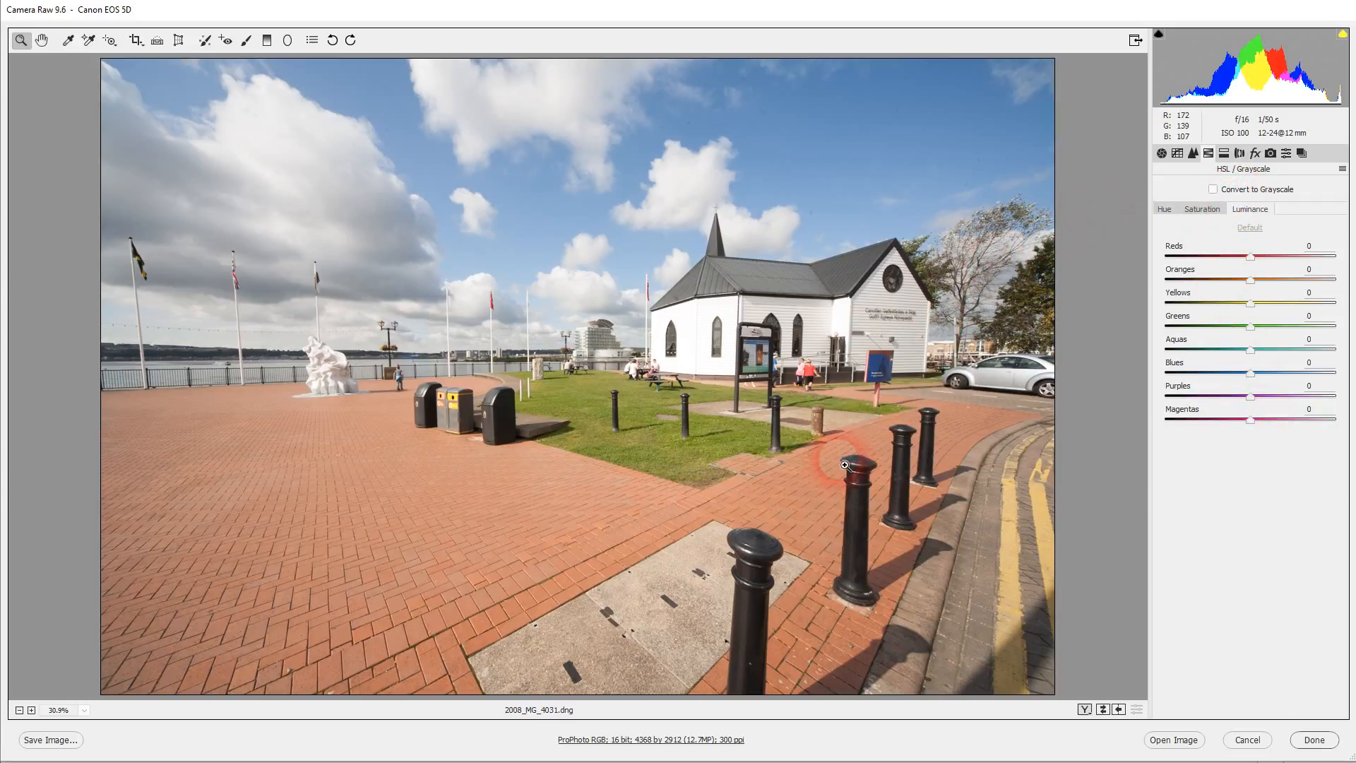
{"action": "left_click", "coordinate": [640, 741]}
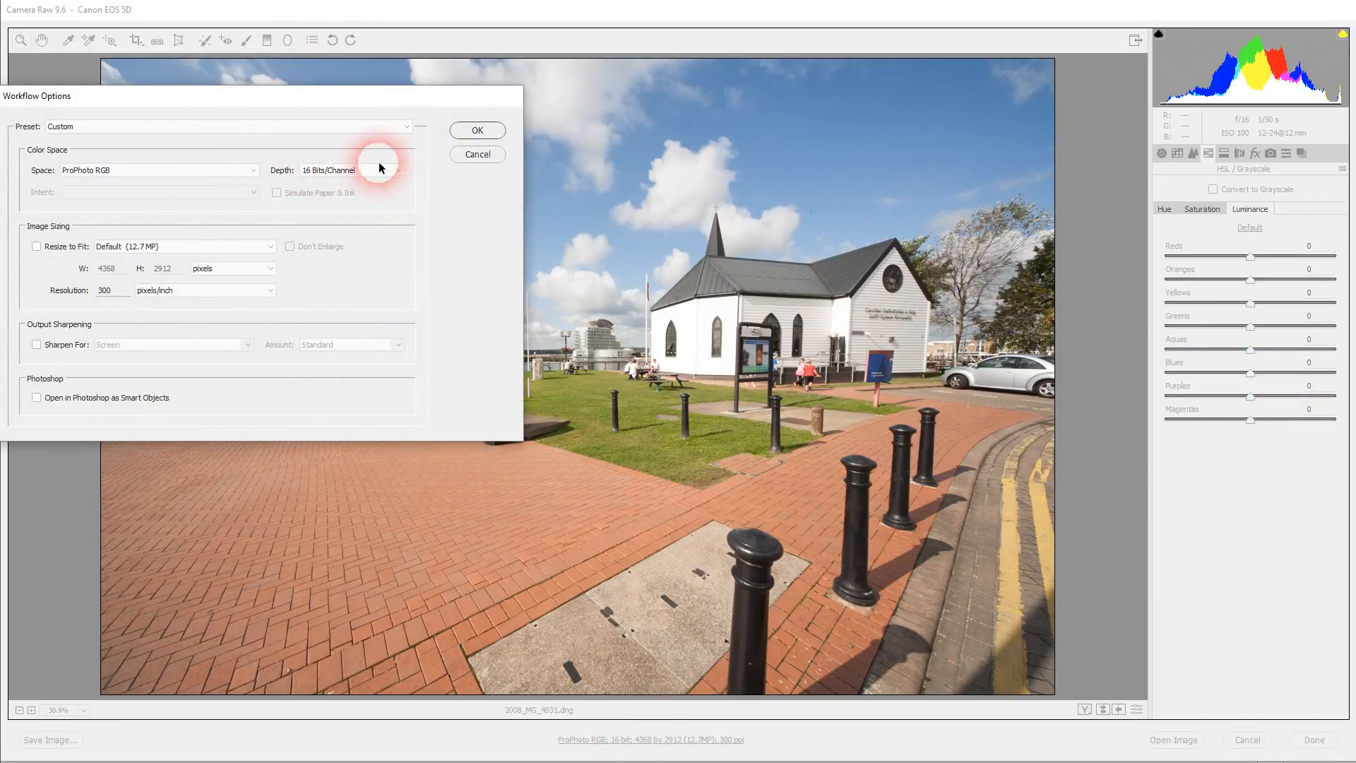
{"action": "left_click", "coordinate": [478, 131]}
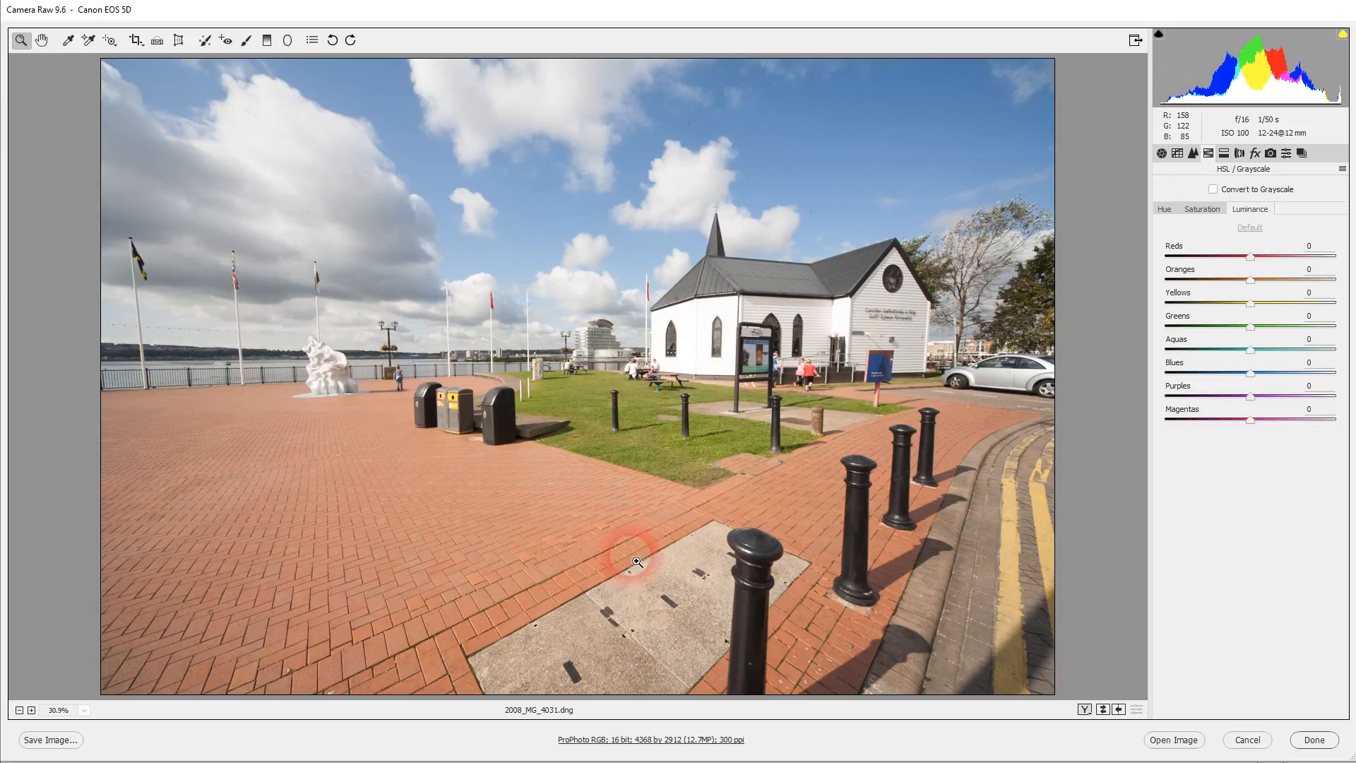
Convert the photo to grayscale, check the auto grayscale mix preference, and reset the grayscale mix to its default.
{"action": "left_click", "coordinate": [1213, 189]}
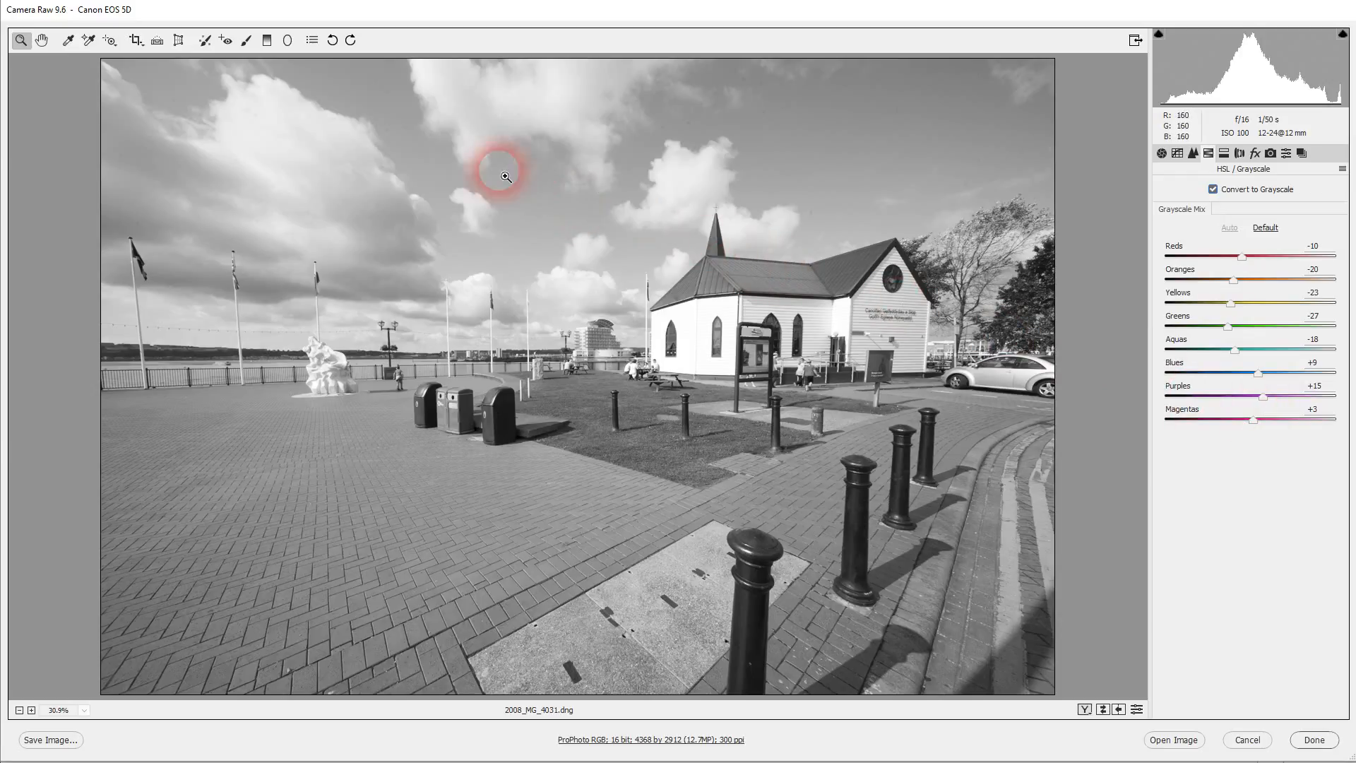
{"action": "left_click", "coordinate": [311, 41]}
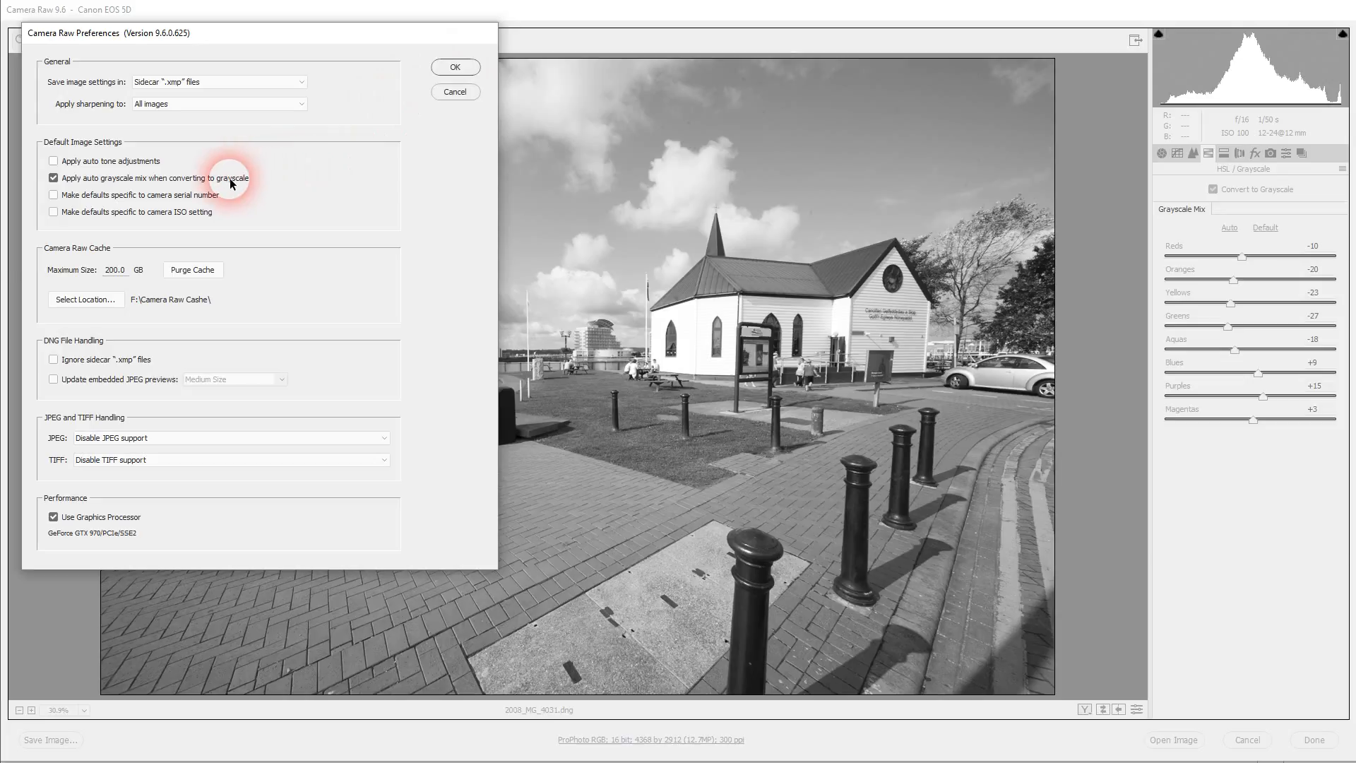
{"action": "left_click", "coordinate": [452, 69]}
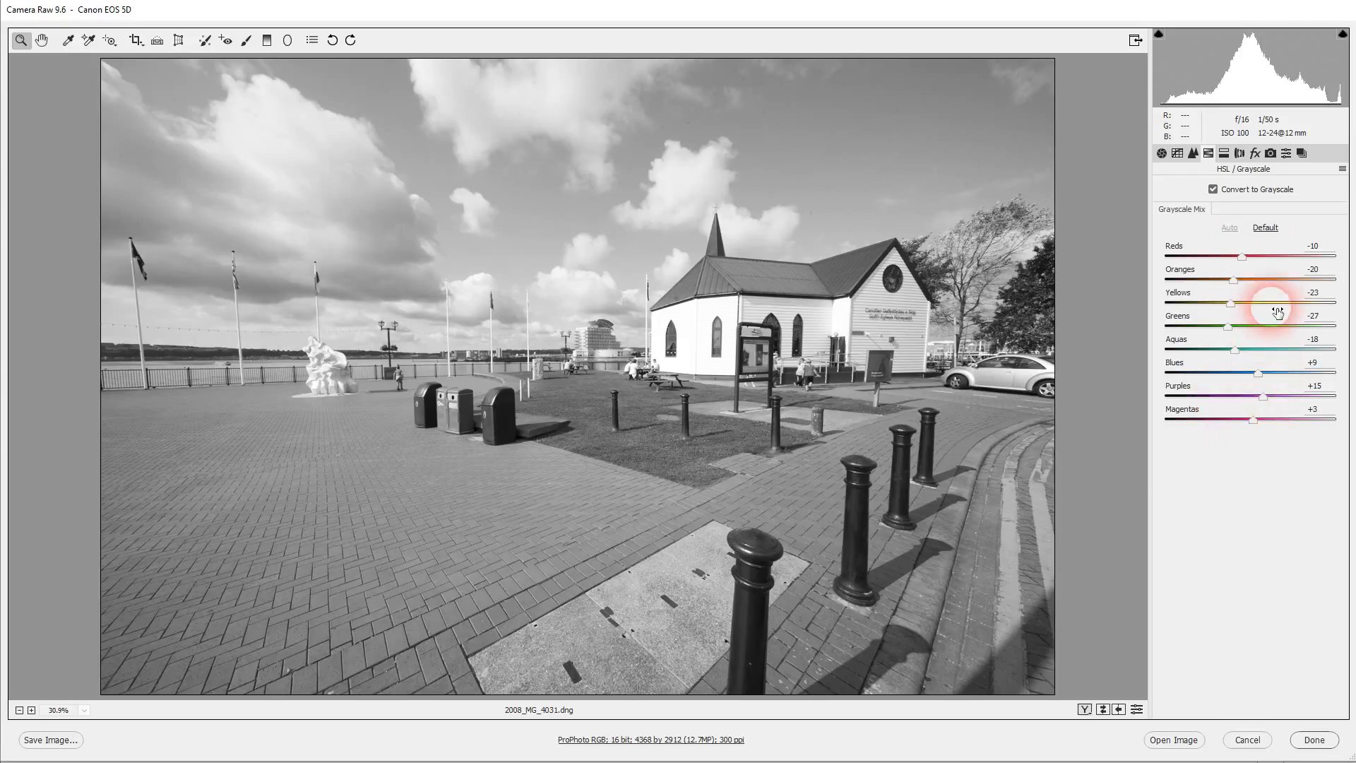
{"action": "left_click", "coordinate": [1265, 227]}
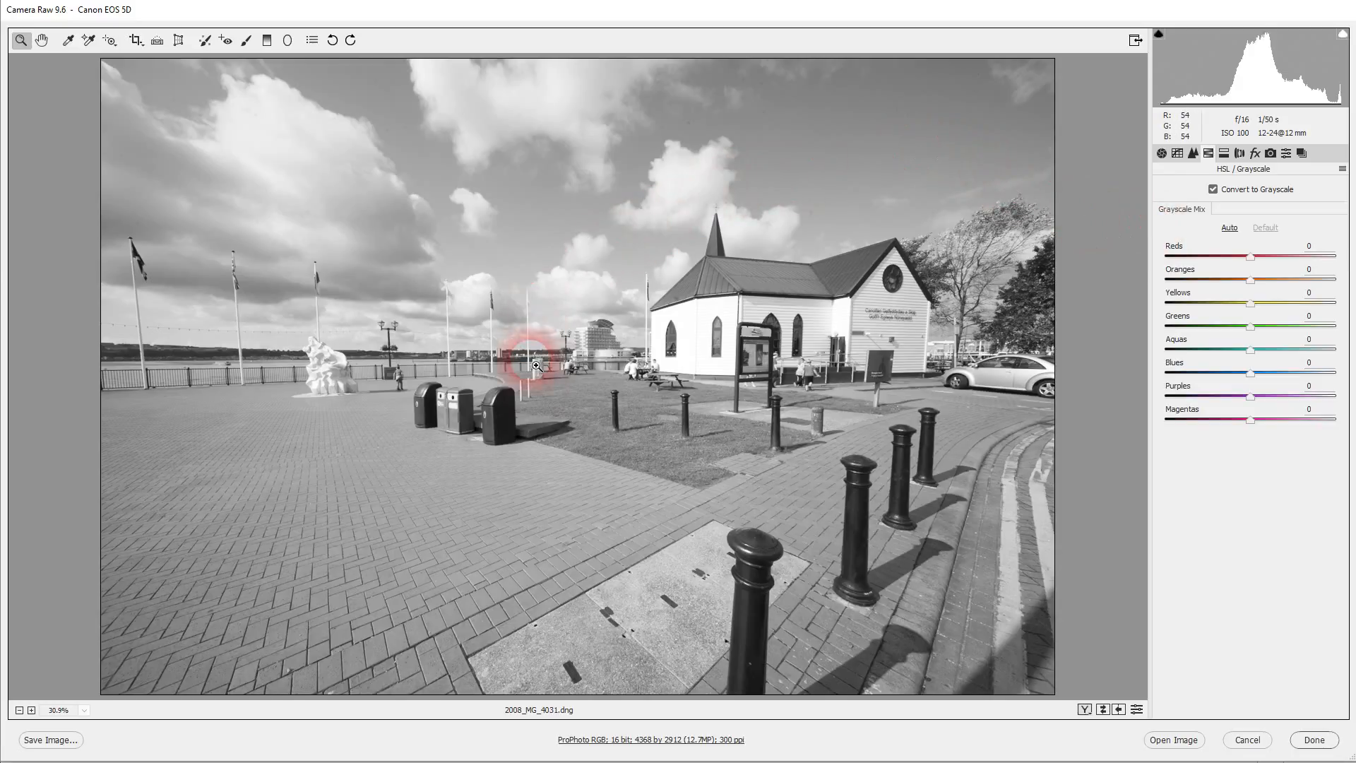
Set the grayscale mix to Blues -48, Greens +62 and Oranges -58, using a before/after comparison with the colour original.
{"action": "left_click", "coordinate": [1162, 154]}
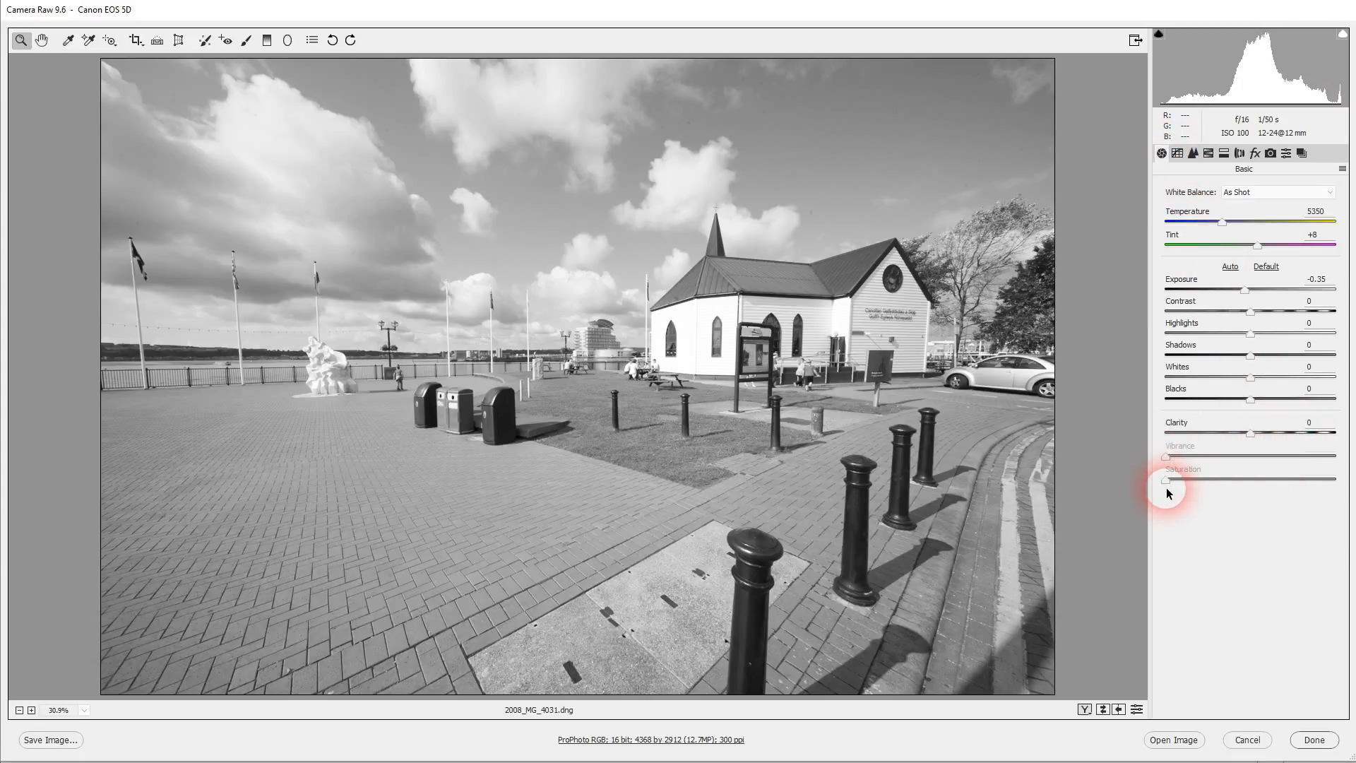
{"action": "left_click", "coordinate": [1208, 154]}
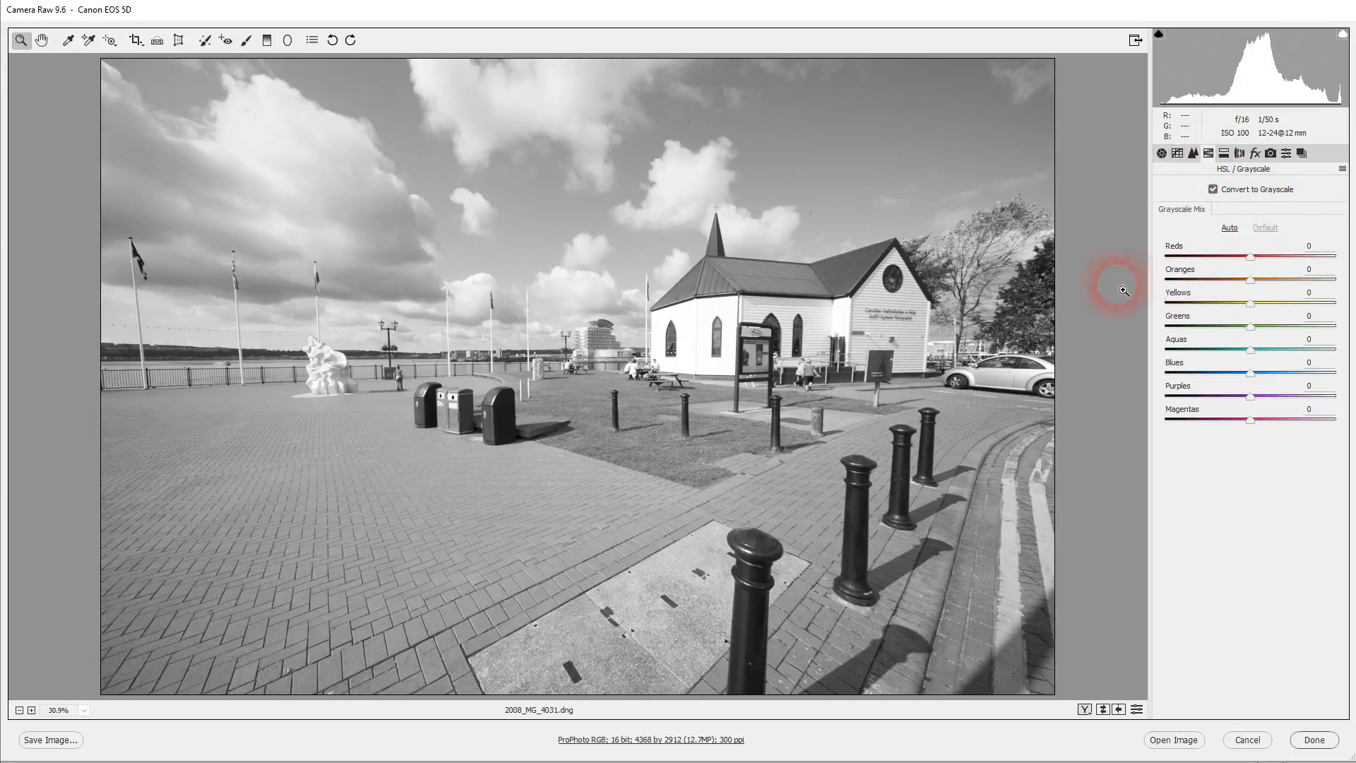
{"action": "left_click", "coordinate": [1085, 710]}
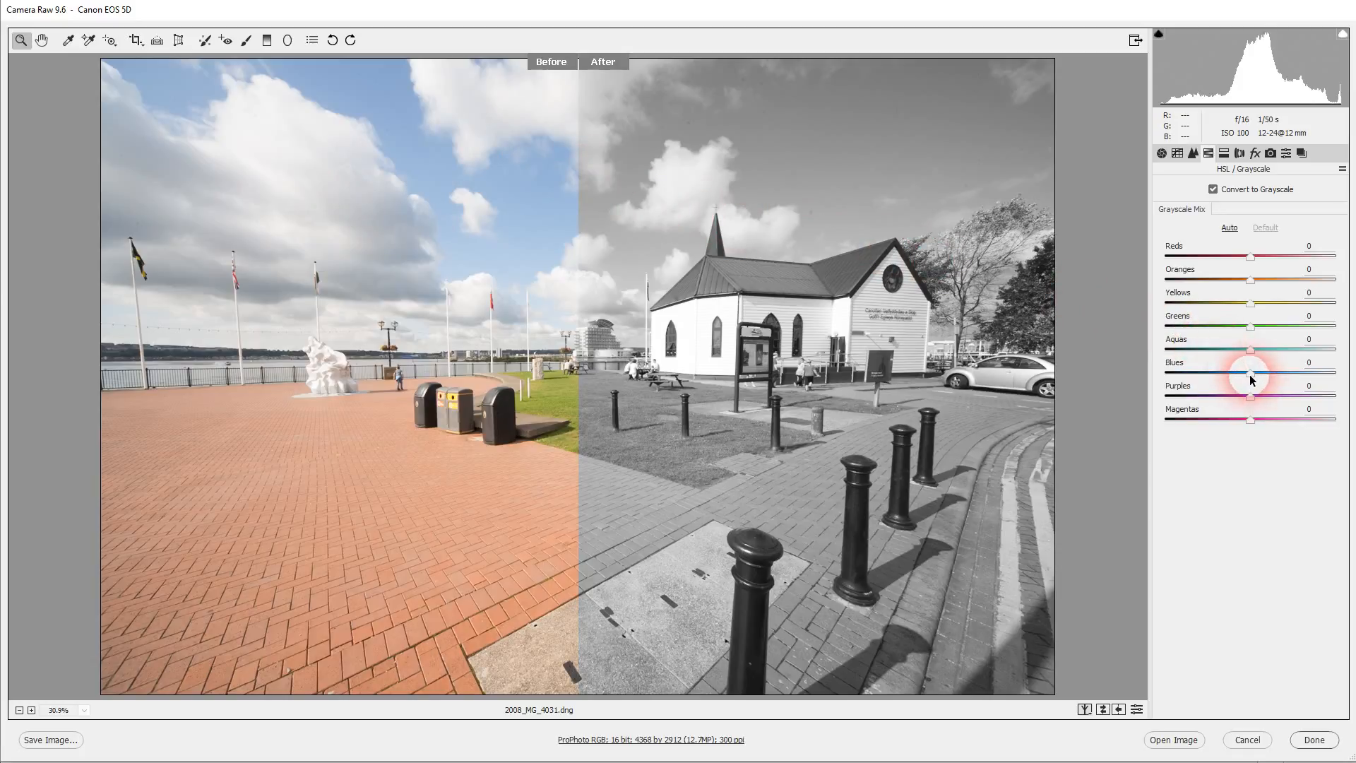
{"action": "left_click_drag", "start_coordinate": [1245, 377], "coordinate": [1210, 381]}
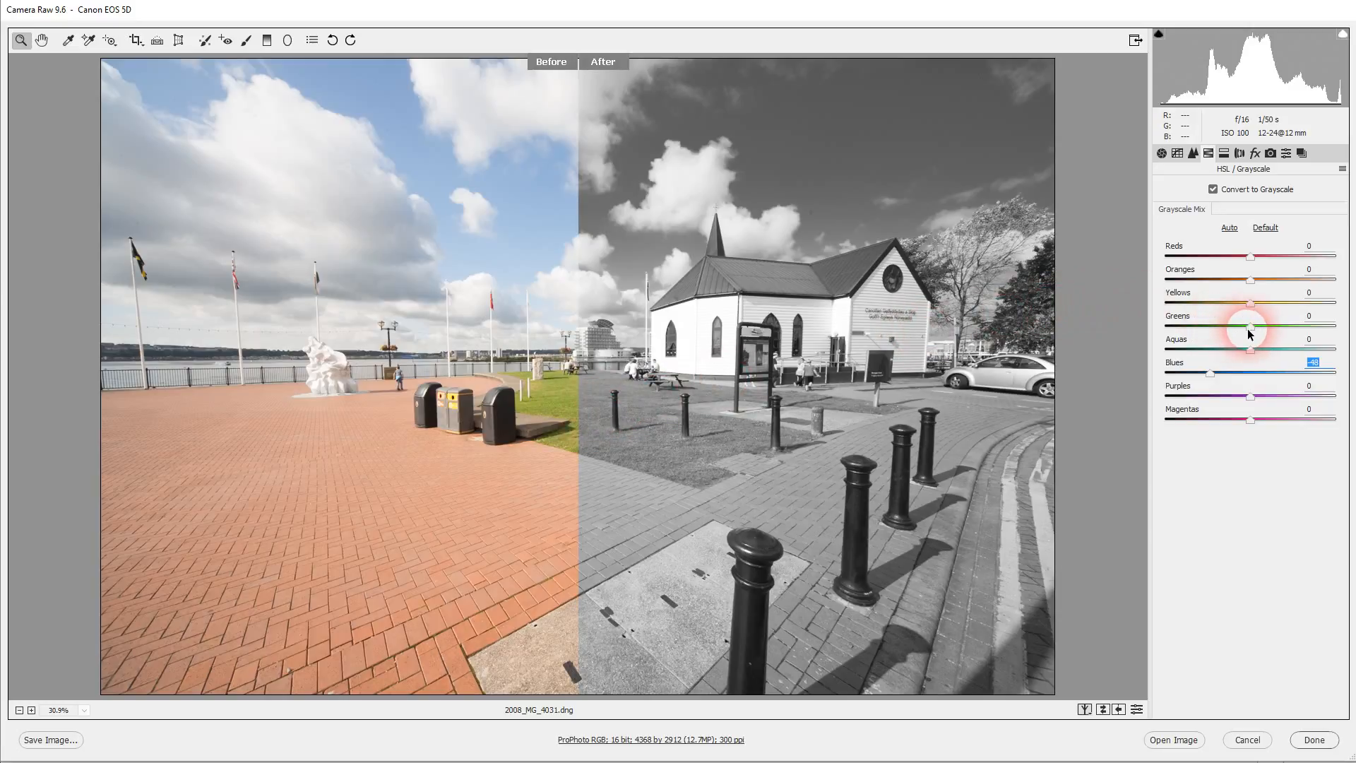
{"action": "left_click_drag", "start_coordinate": [1251, 331], "coordinate": [1304, 329]}
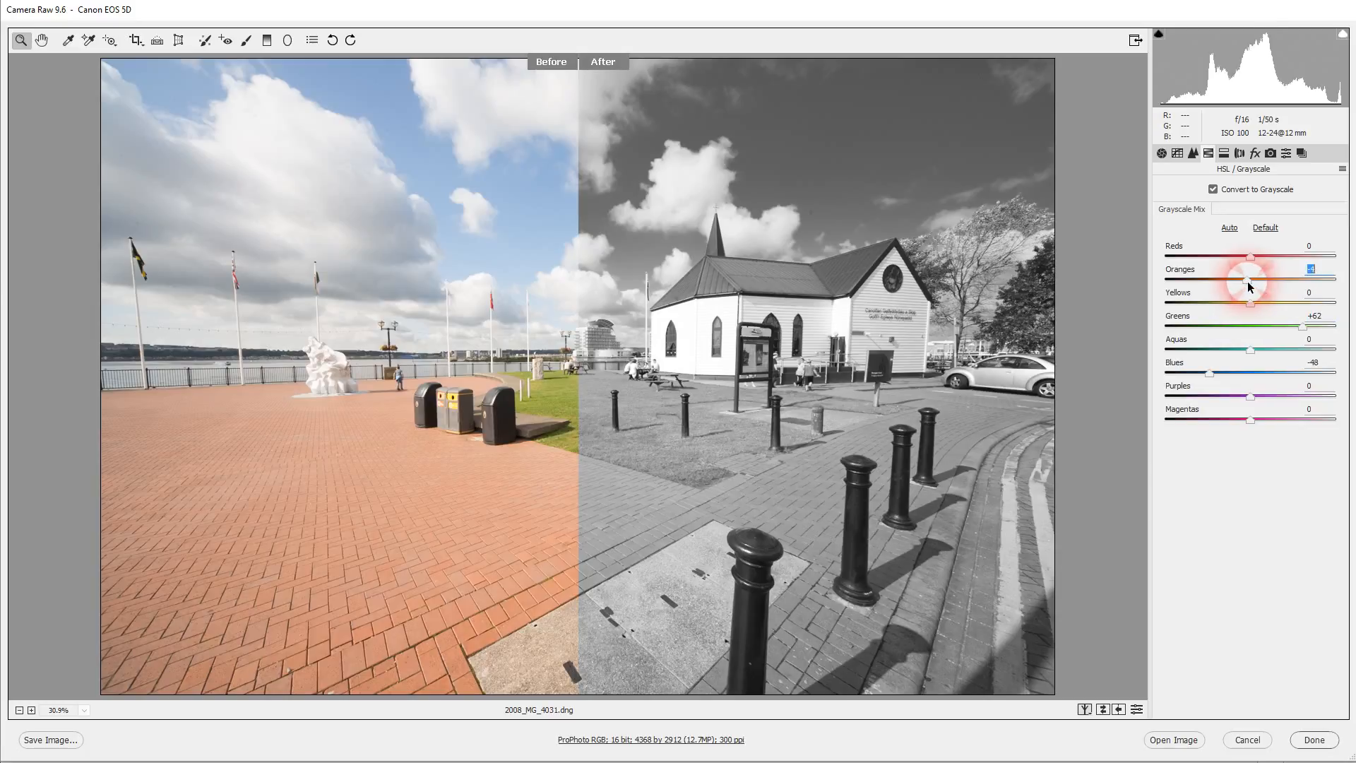
{"action": "left_click_drag", "start_coordinate": [1248, 284], "coordinate": [1206, 284]}
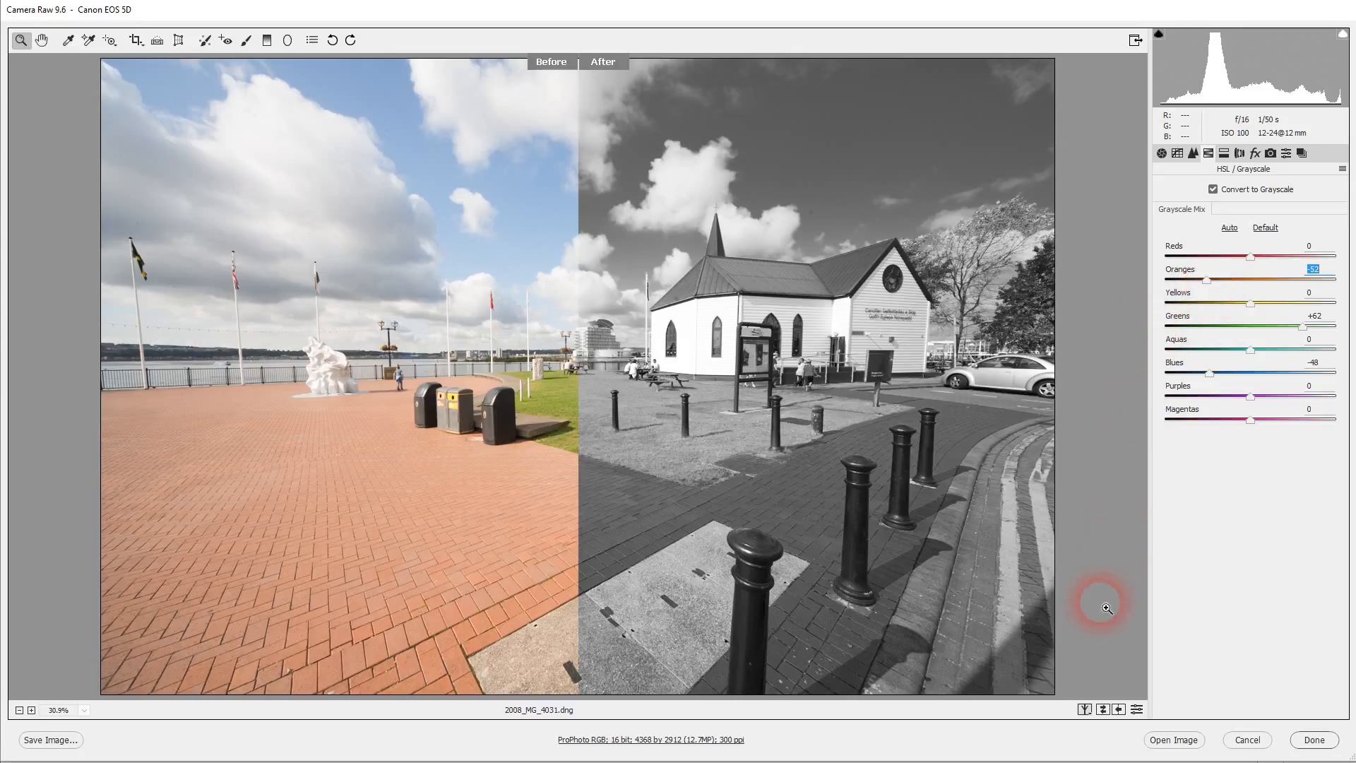
{"action": "left_click", "coordinate": [1085, 709]}
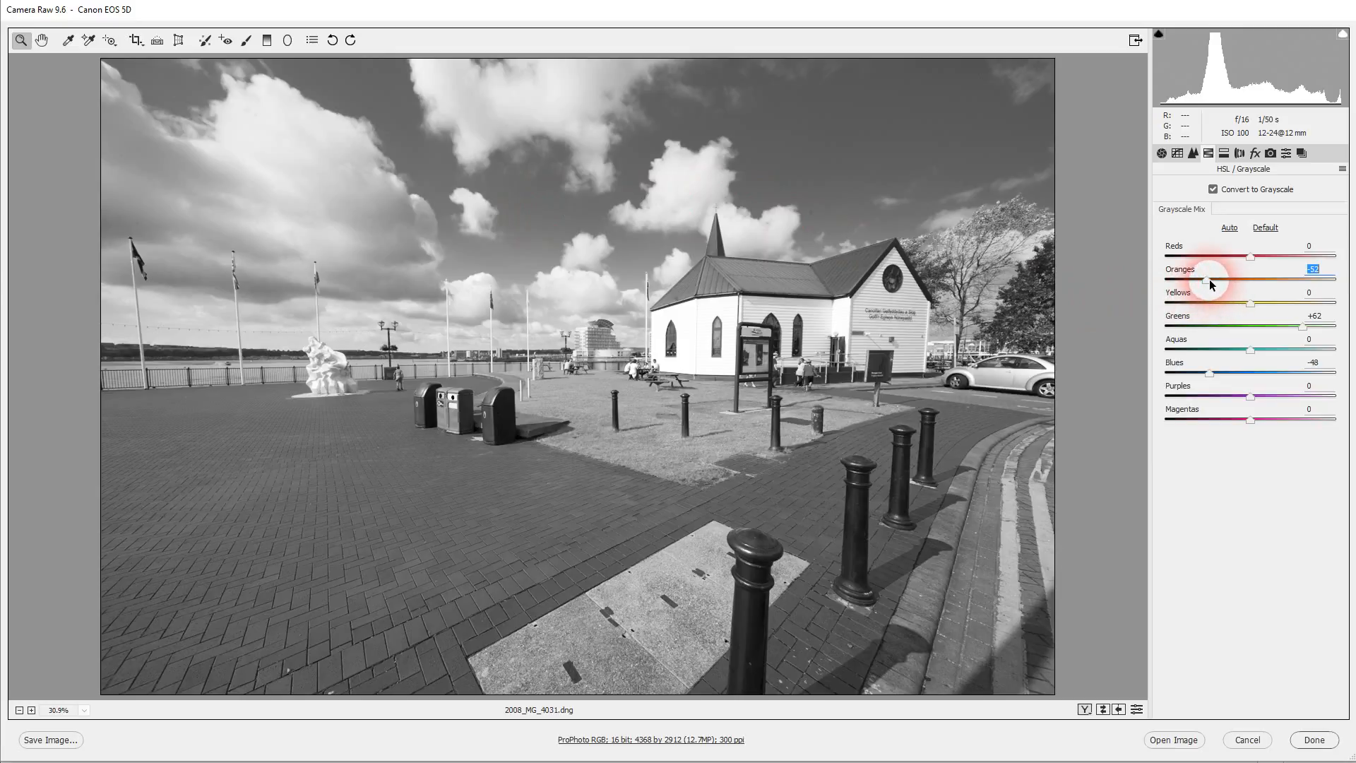
{"action": "left_click_drag", "start_coordinate": [1209, 280], "coordinate": [1202, 279]}
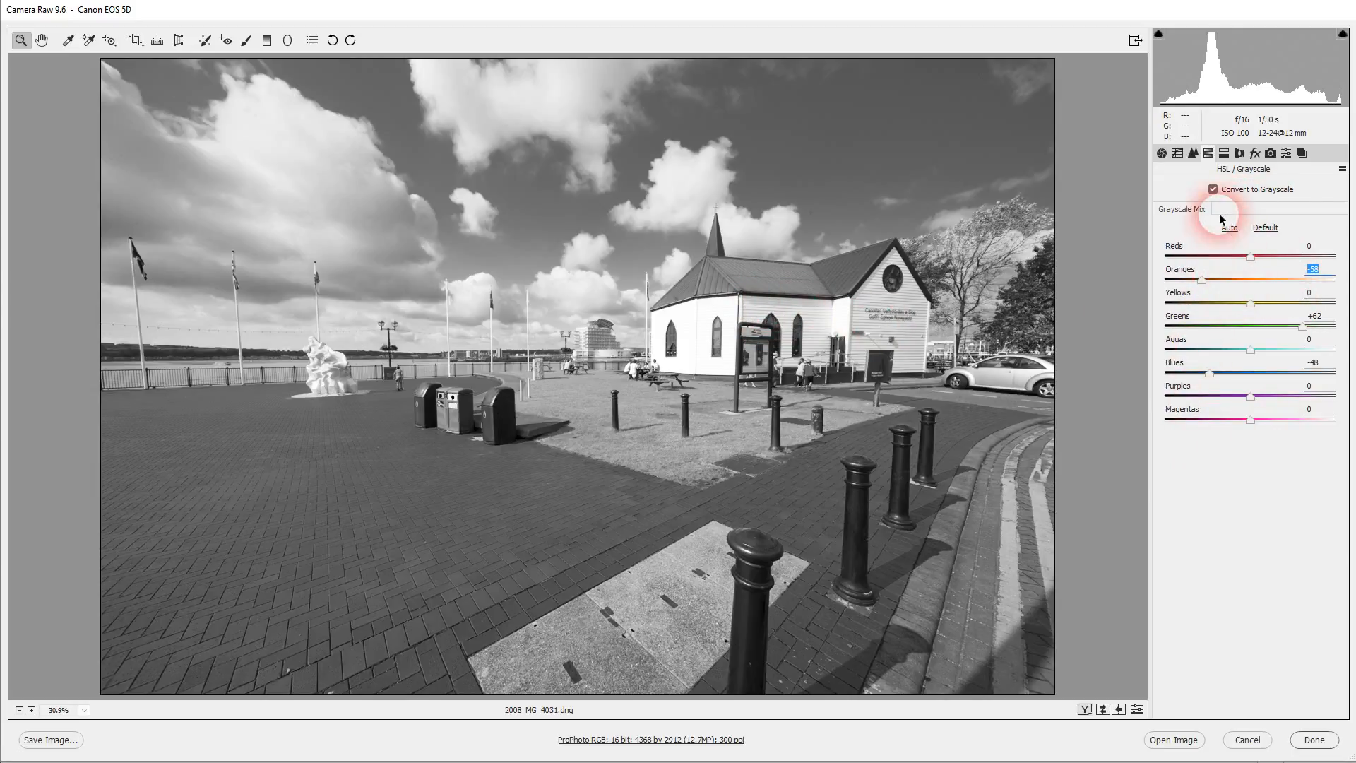
Try a white balance Temperature of 24000 and then 5900 on the grayscale photo, and restore As Shot.
{"action": "left_click", "coordinate": [1162, 153]}
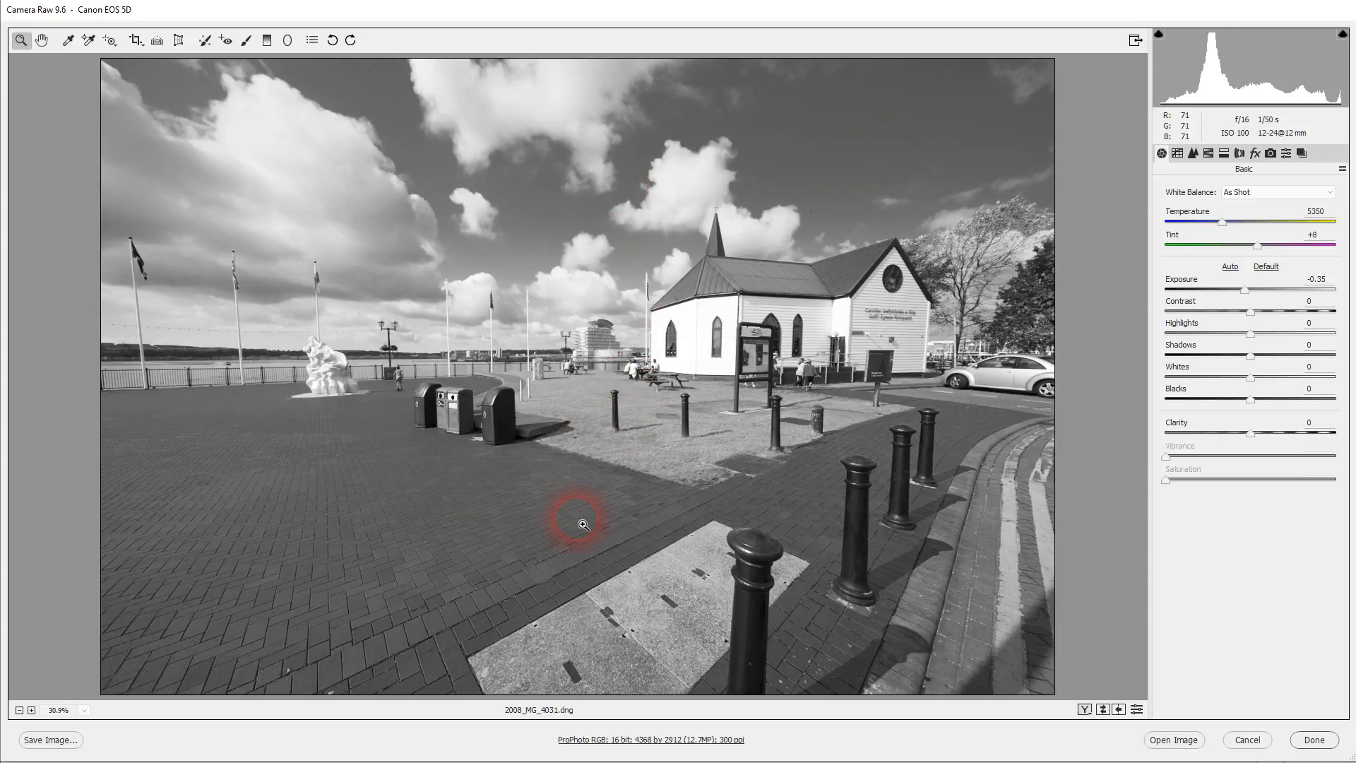
{"action": "left_click", "coordinate": [1224, 222]}
{"action": "left_click_drag", "start_coordinate": [1224, 225], "coordinate": [1314, 225]}
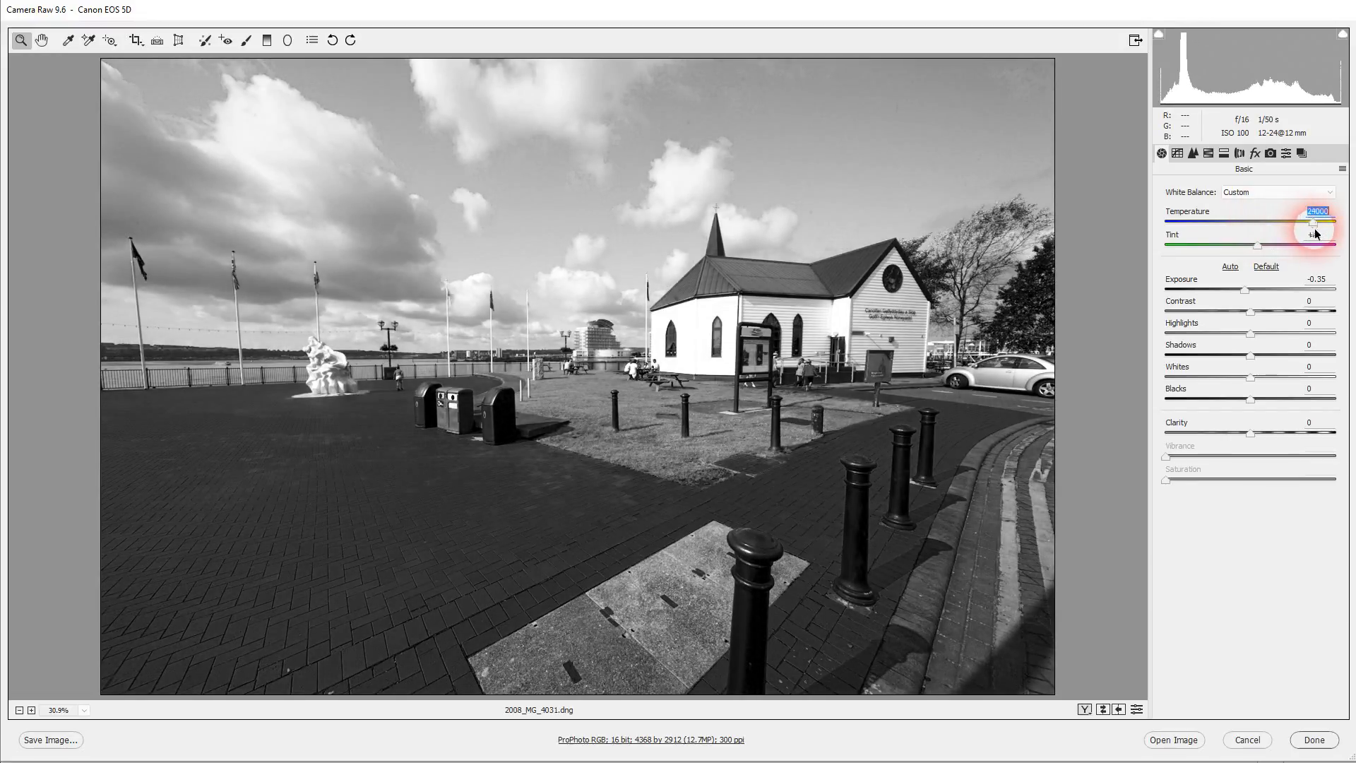
{"action": "left_click", "coordinate": [1208, 153]}
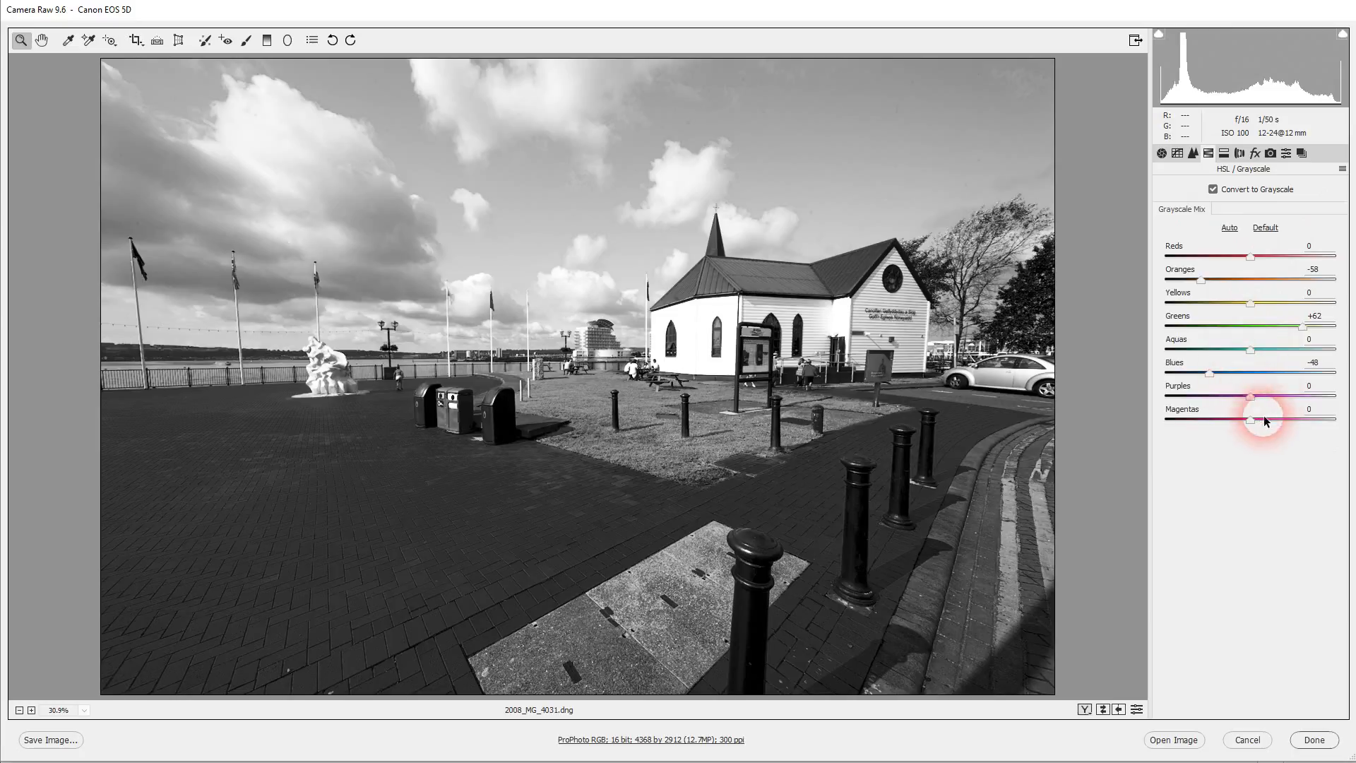
{"action": "left_click", "coordinate": [1162, 153]}
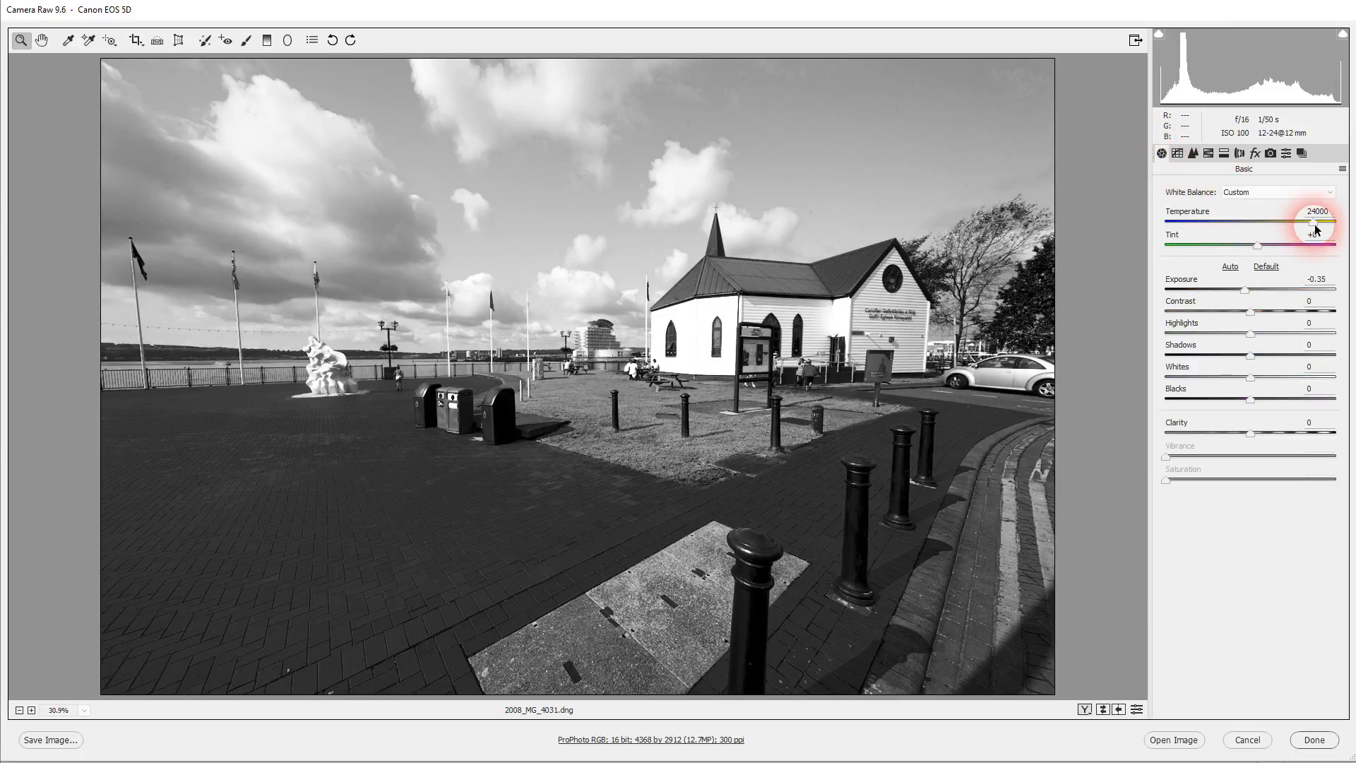
{"action": "left_click_drag", "start_coordinate": [1314, 225], "coordinate": [1255, 250]}
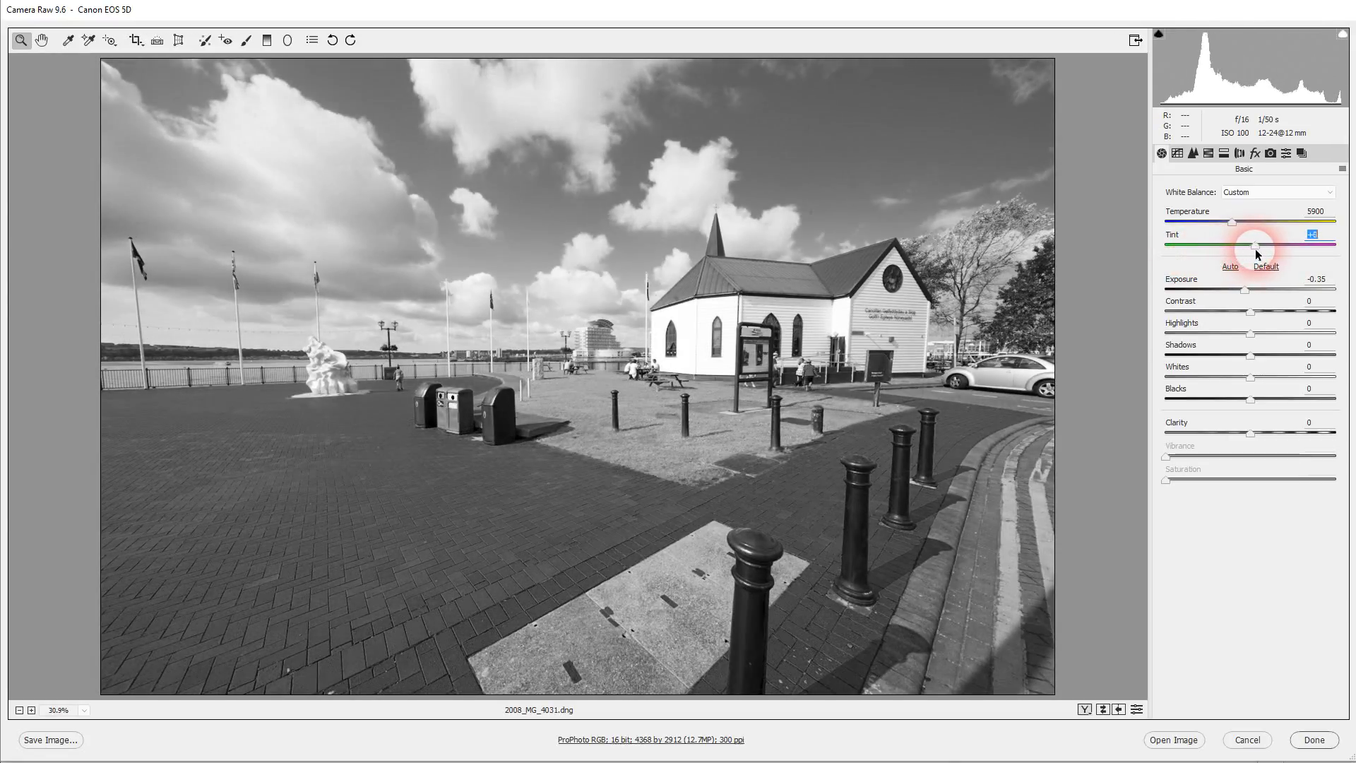
{"action": "left_click", "coordinate": [1325, 192]}
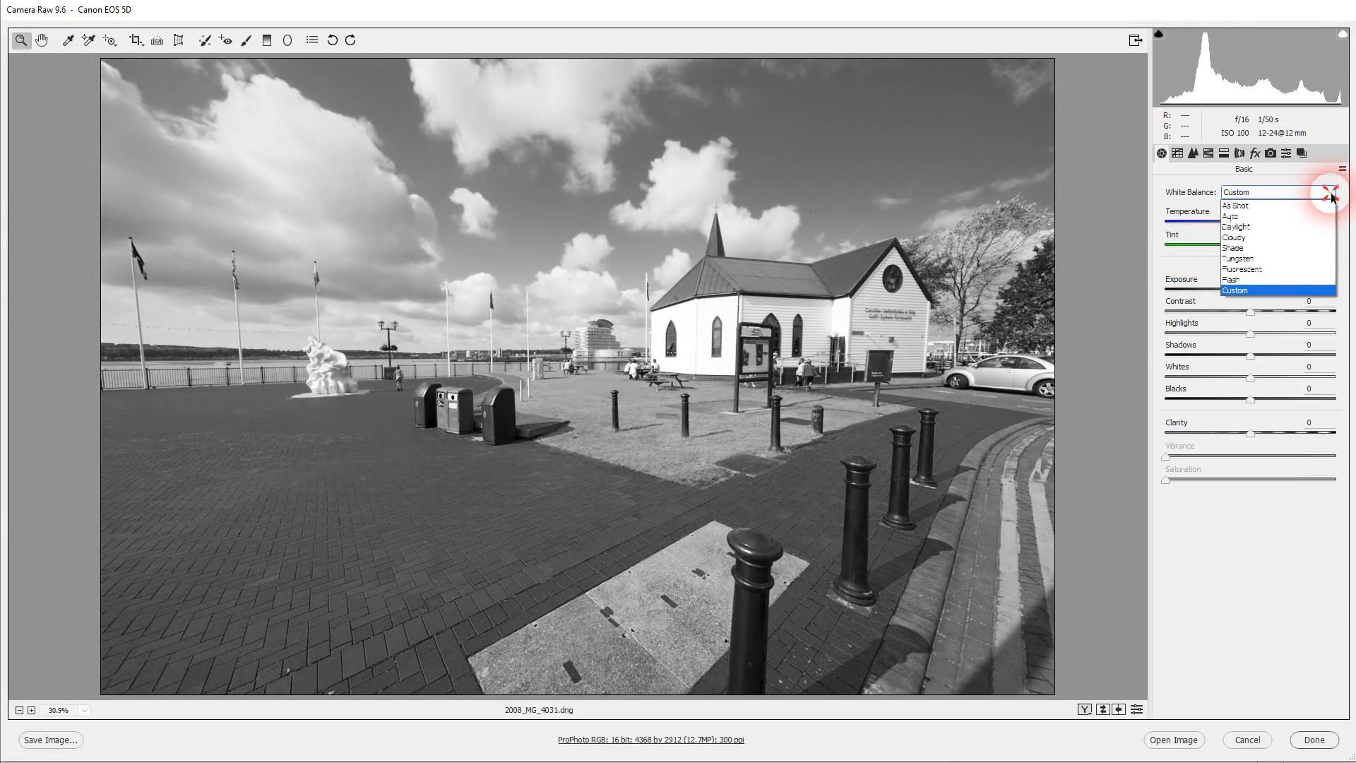
{"action": "left_click", "coordinate": [1260, 206]}
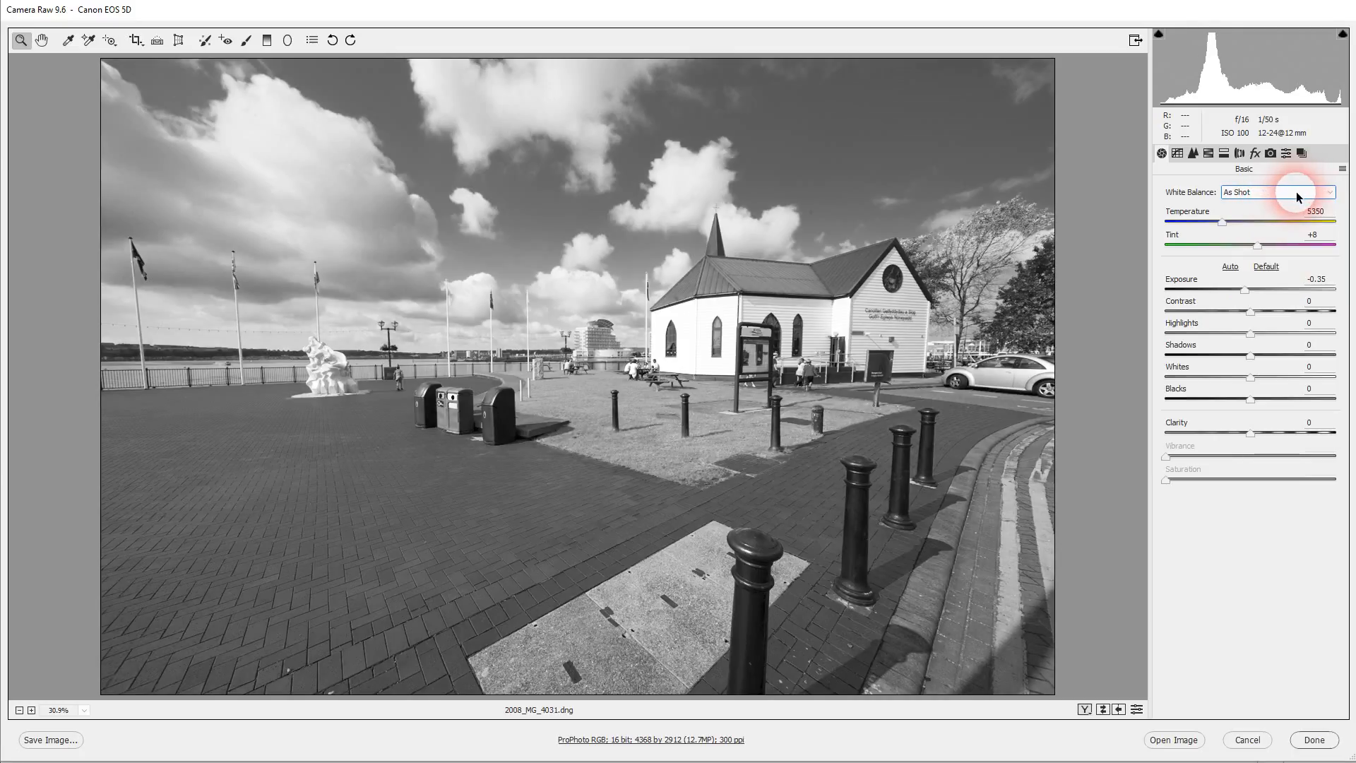
Try the Tungsten white balance on the grayscale photo and return it to As Shot.
{"action": "left_click", "coordinate": [1295, 192]}
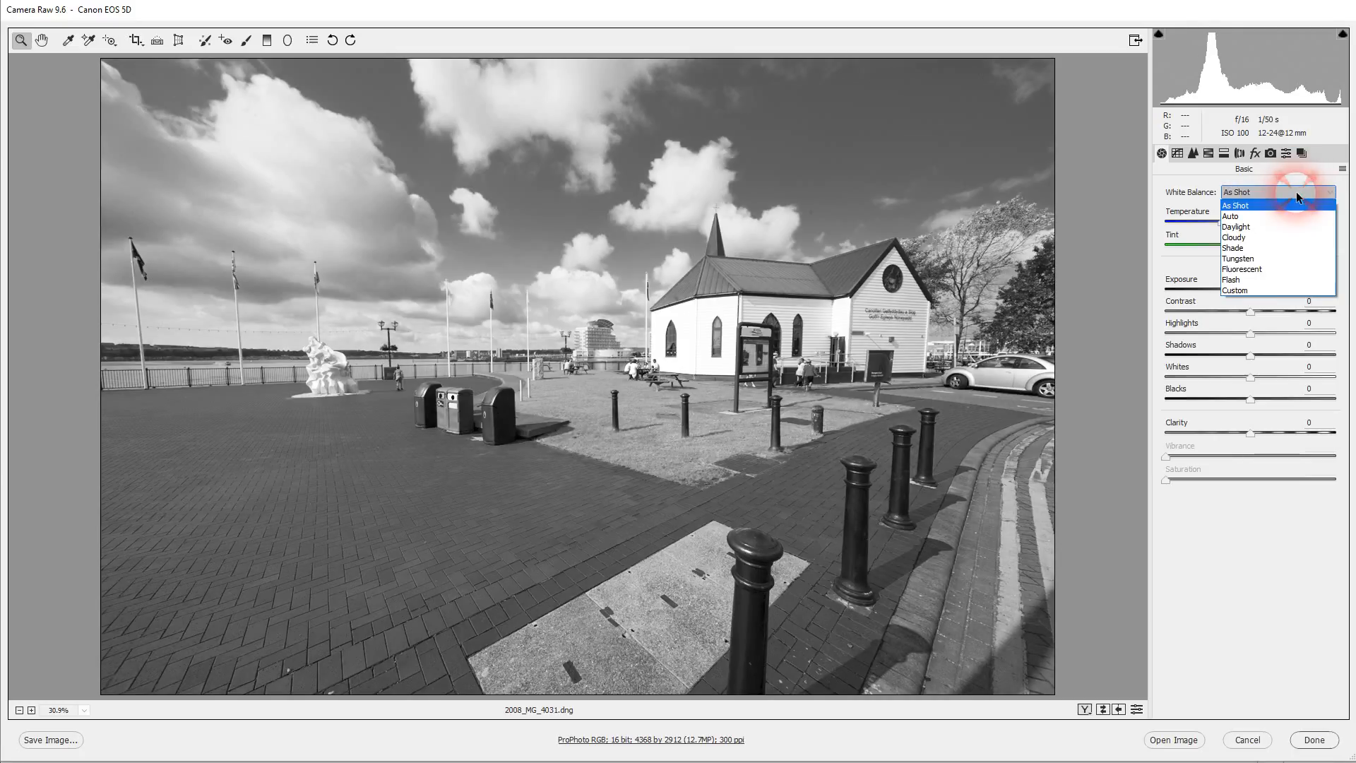
{"action": "left_click", "coordinate": [1245, 259]}
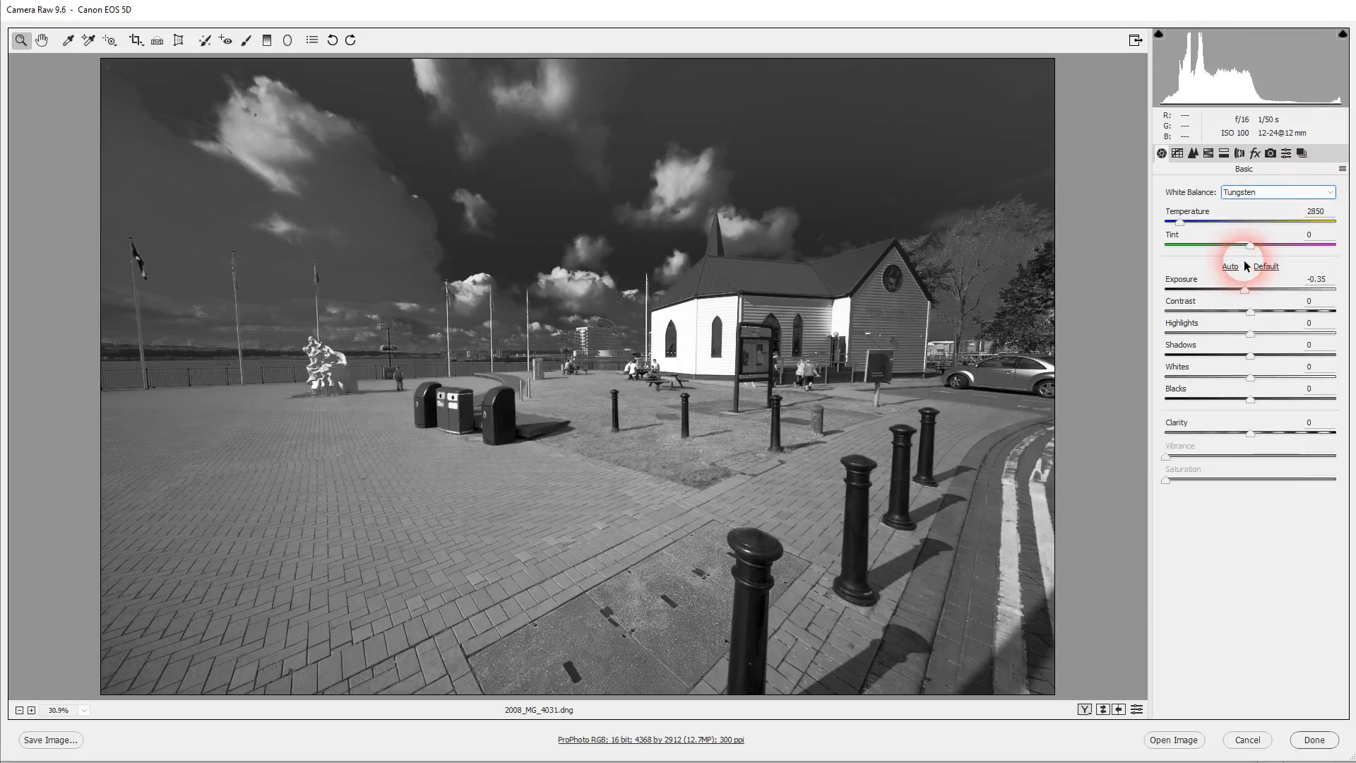
{"action": "left_click", "coordinate": [1278, 193]}
{"action": "left_click", "coordinate": [1243, 206]}
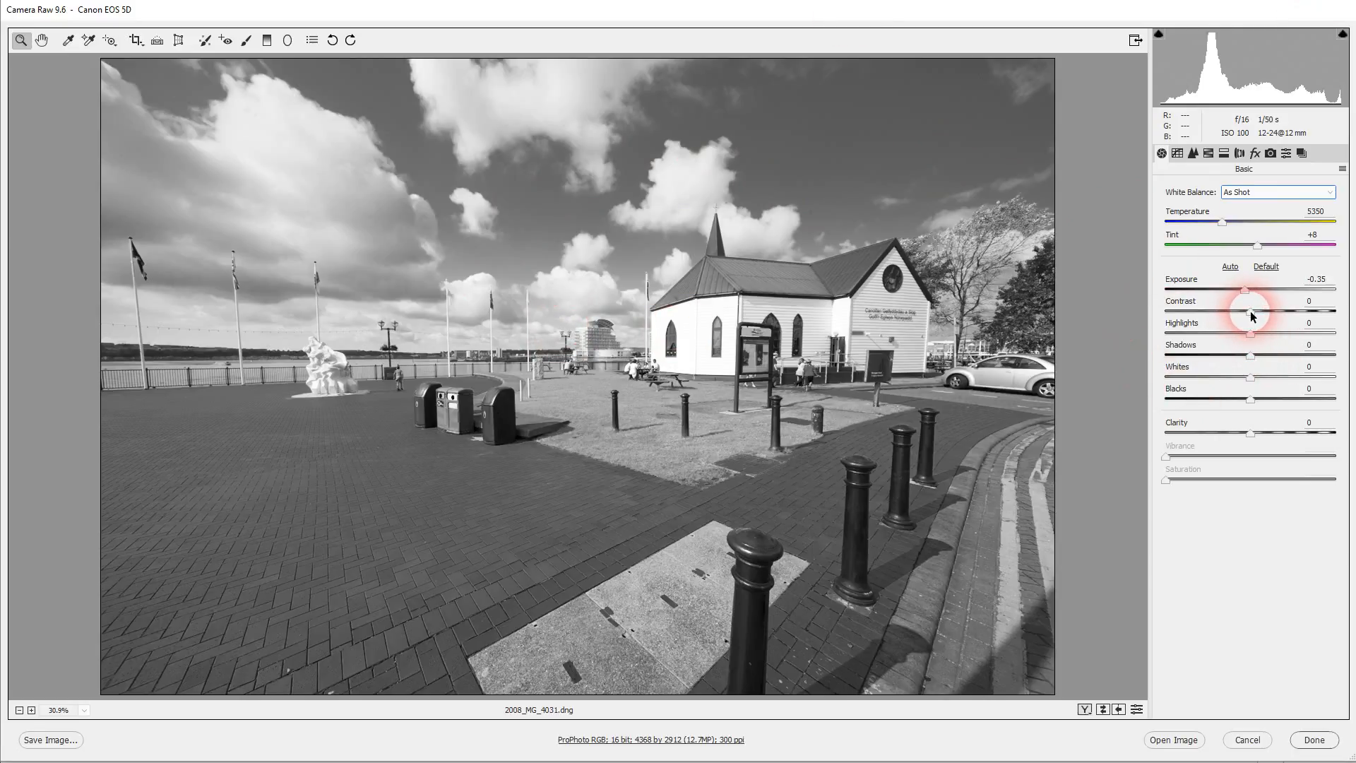
Try slightly lower Contrast and reset it to 0.
{"action": "mouse_move", "coordinate": [1252, 316]}
{"action": "left_mouse_down"}
{"action": "mouse_move", "coordinate": [1227, 316]}
{"action": "mouse_move", "coordinate": [1307, 316]}
{"action": "mouse_move", "coordinate": [1181, 324]}
{"action": "mouse_move", "coordinate": [1247, 317]}
{"action": "left_mouse_up"}
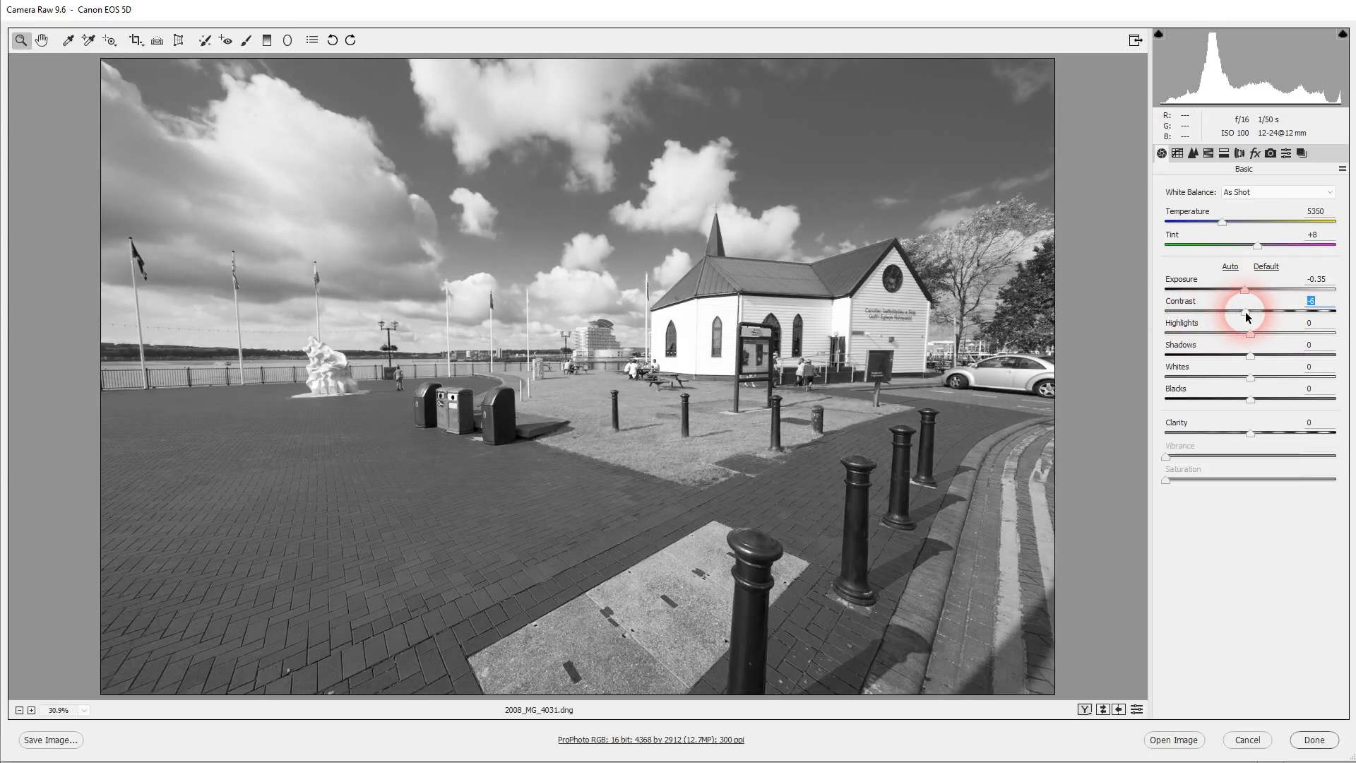
{"action": "double_click", "coordinate": [1245, 312]}
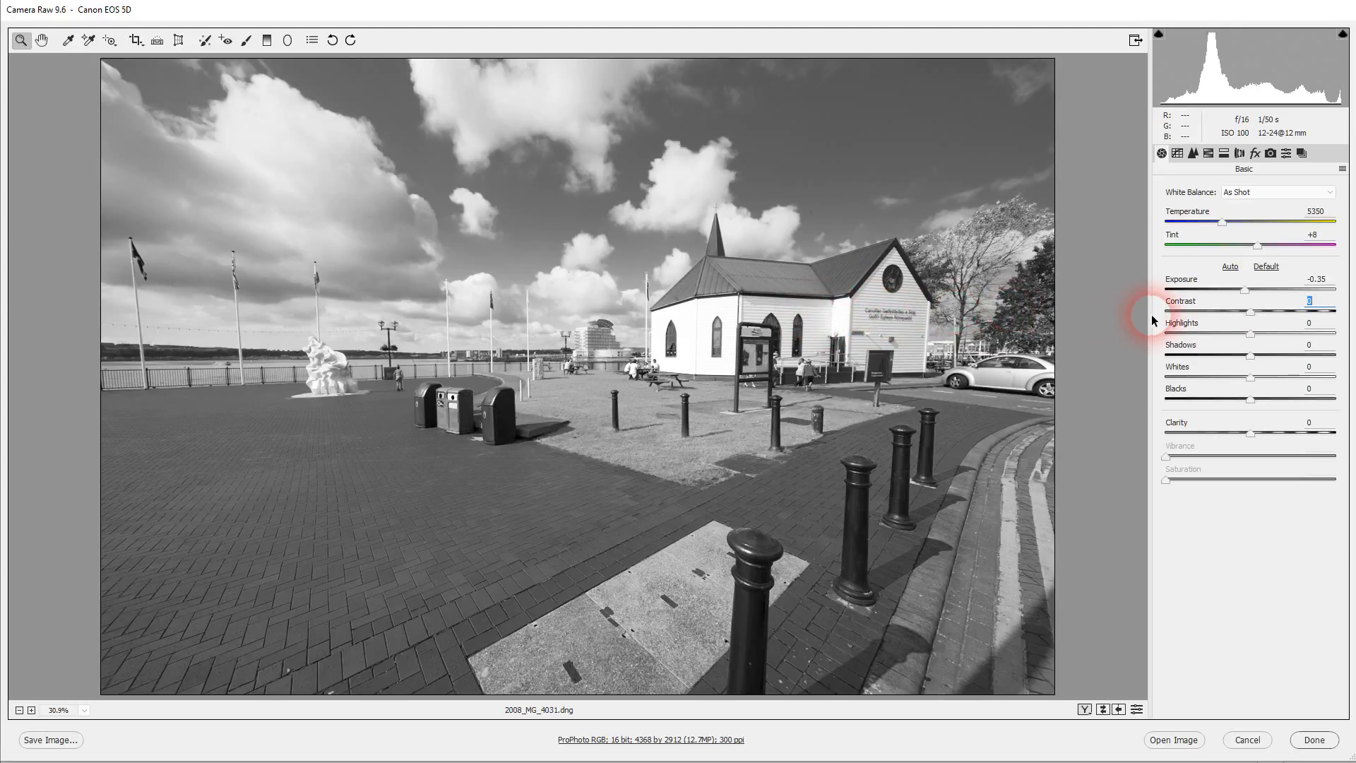
Set Highlights to -65 and Shadows to +53 to recover tonal detail.
{"action": "double_click", "coordinate": [1250, 333]}
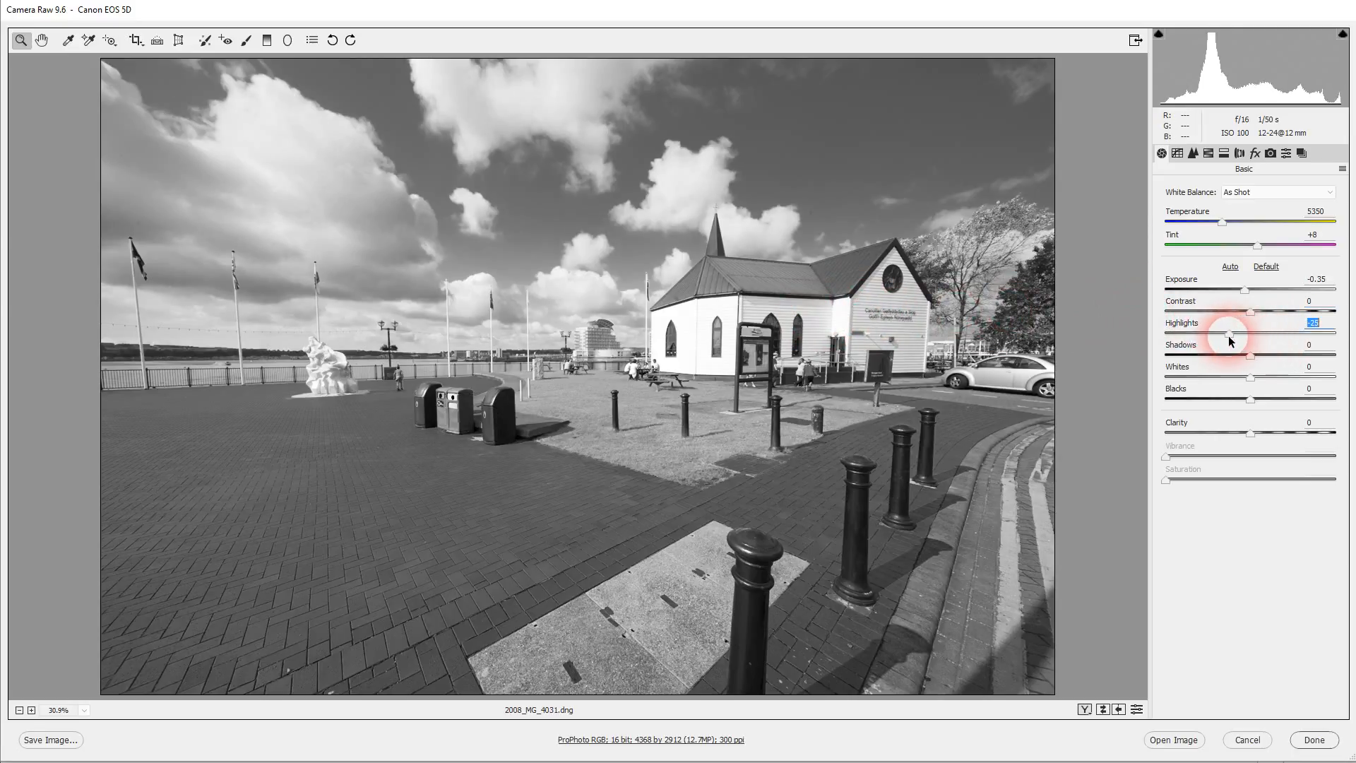
{"action": "left_click_drag", "start_coordinate": [1202, 339], "coordinate": [1294, 359]}
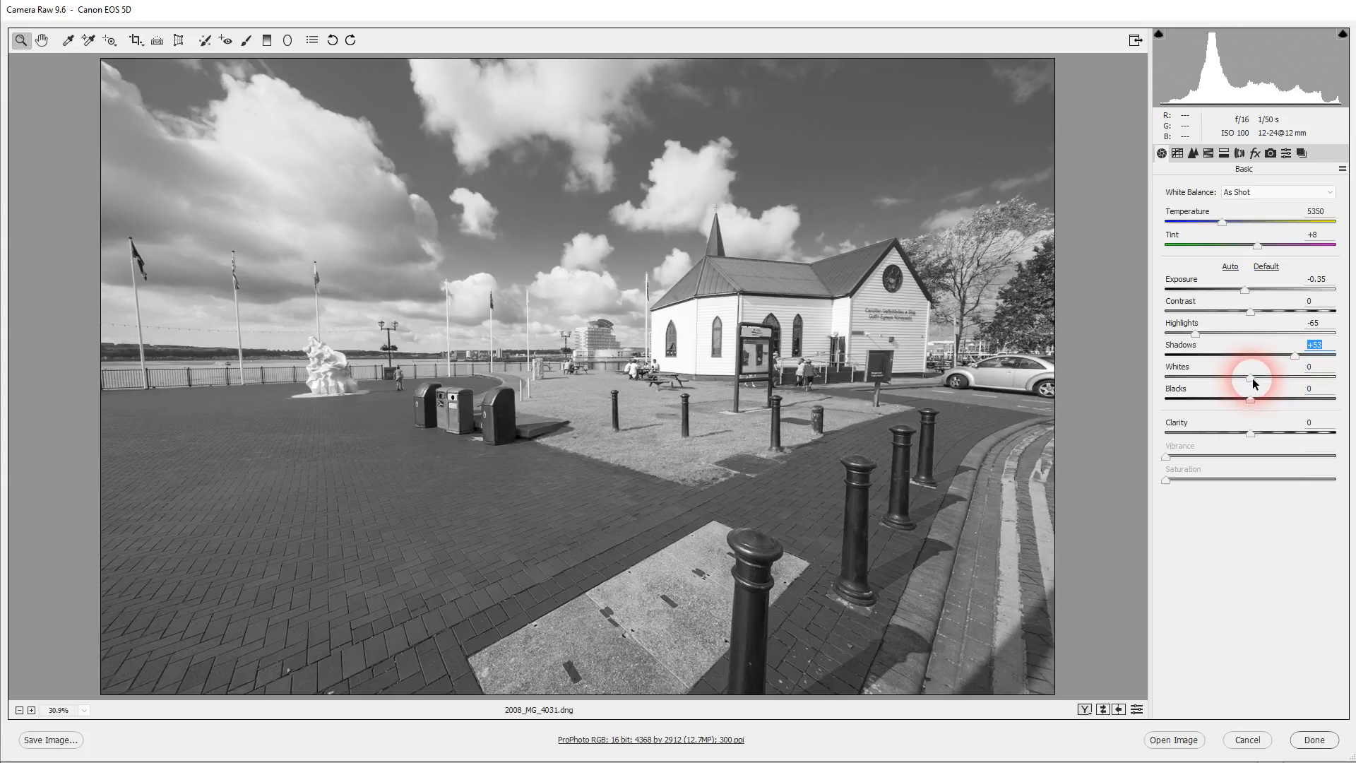
Set Whites to +14 and Blacks to -33, using the clipping preview to judge the white and black points.
{"action": "key", "text": "alt"}
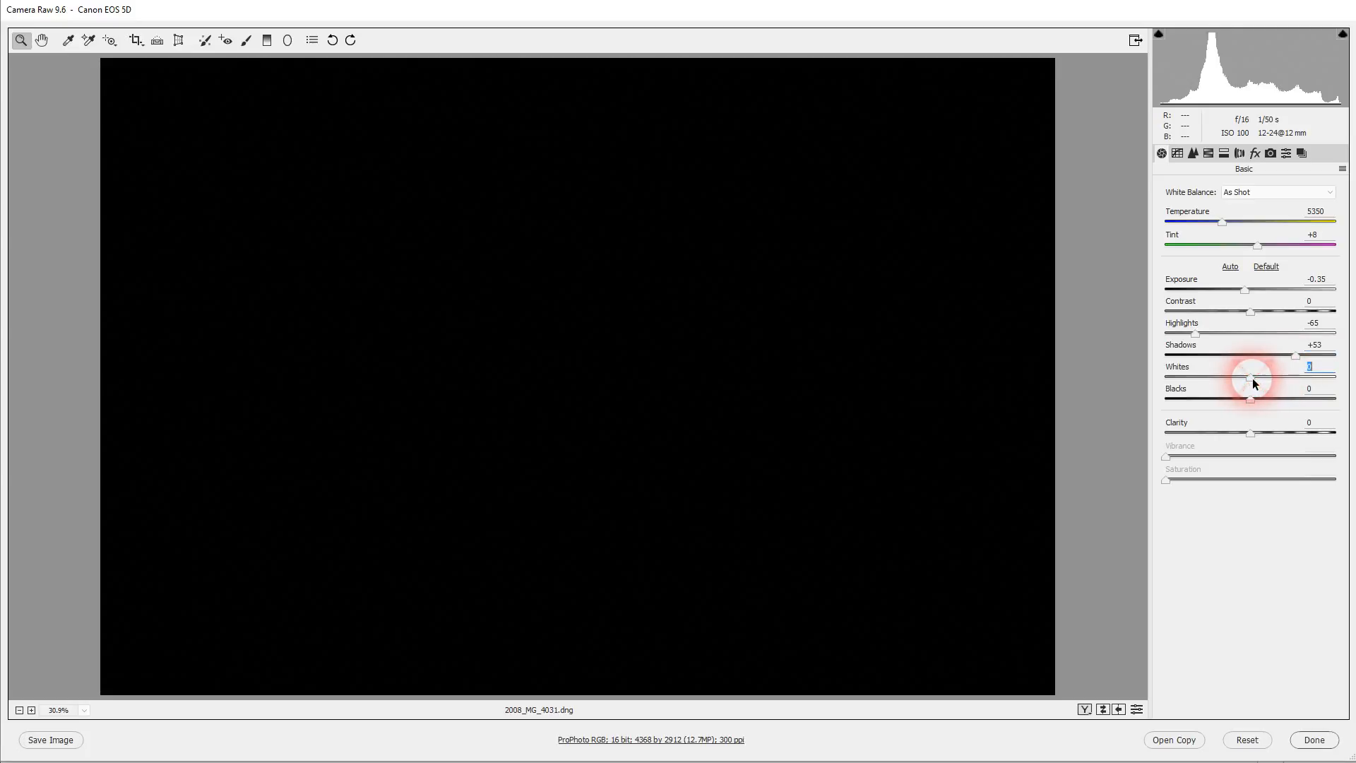
{"action": "left_click_drag", "start_coordinate": [1258, 378], "coordinate": [1265, 380]}
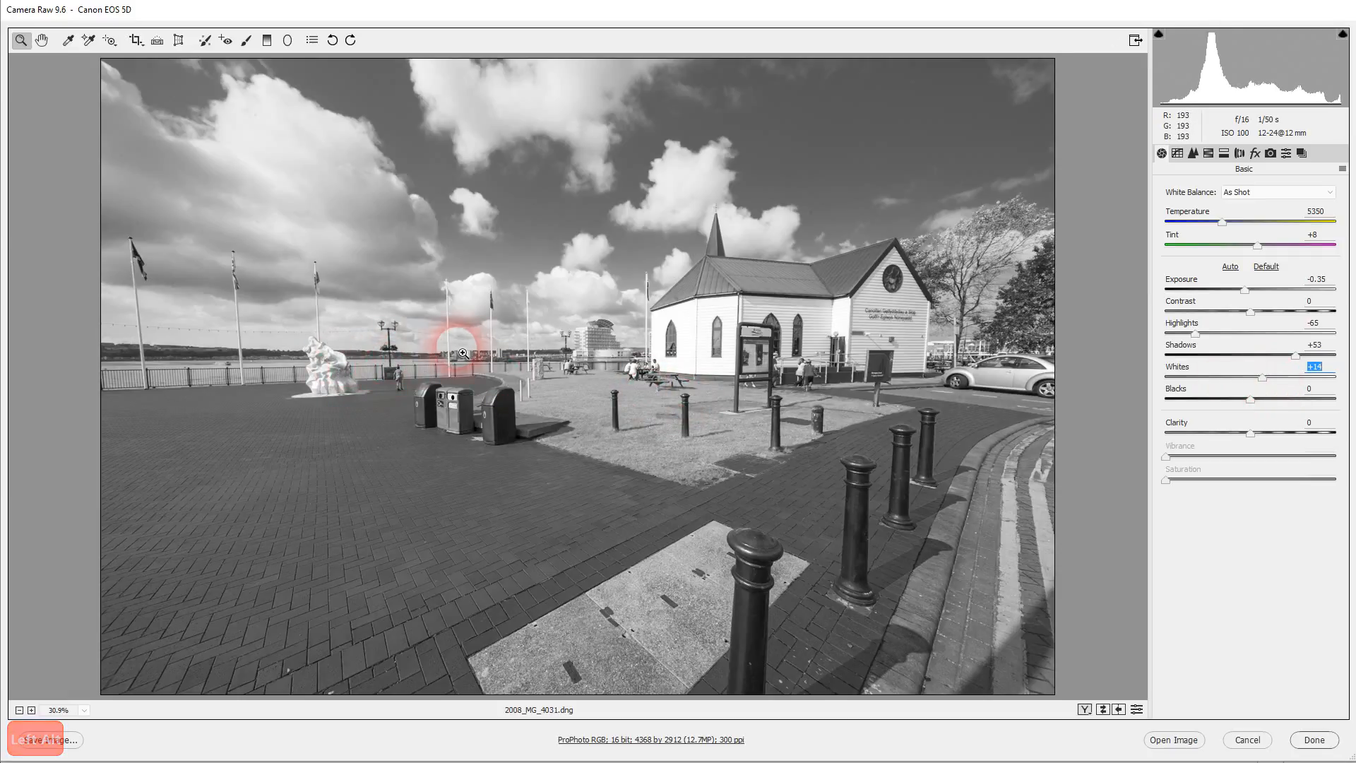
{"action": "key", "text": "alt"}
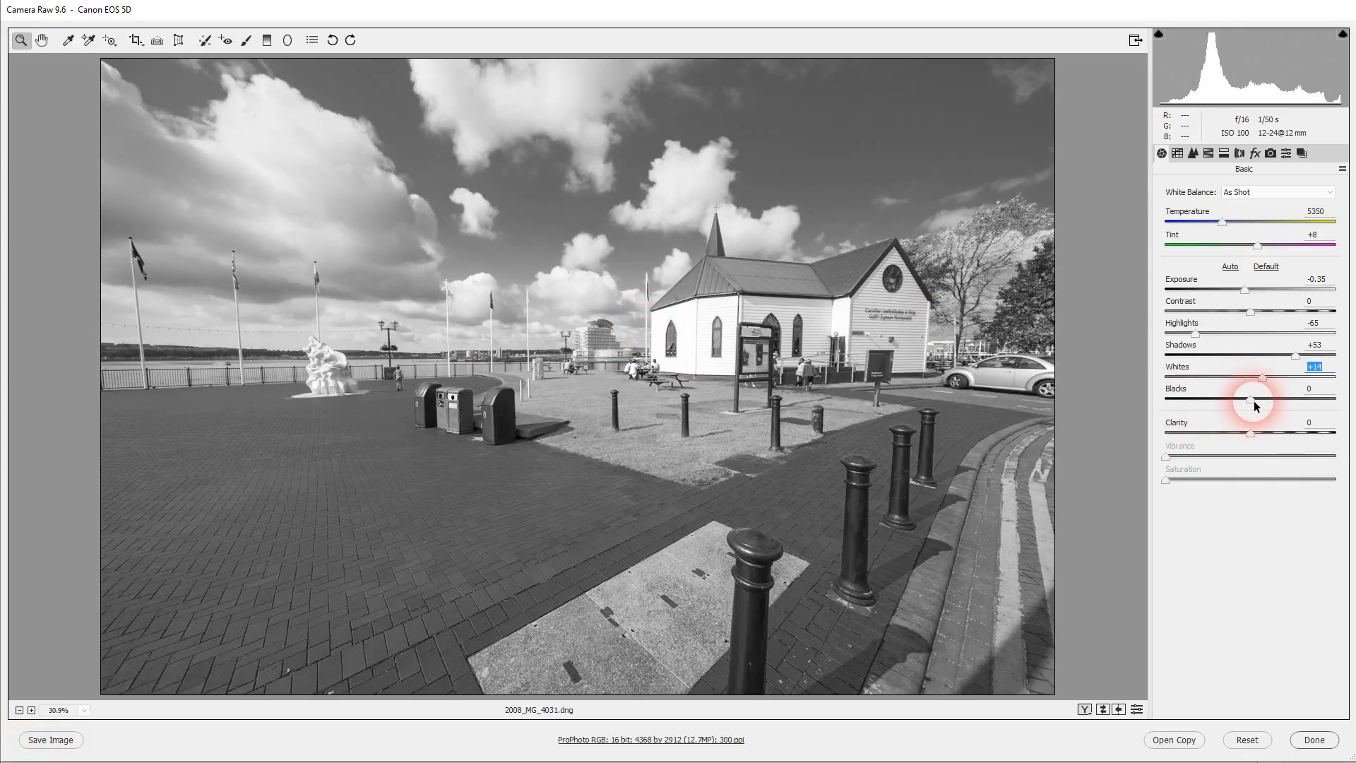
{"action": "left_click_drag", "start_coordinate": [1253, 400], "coordinate": [1223, 404]}
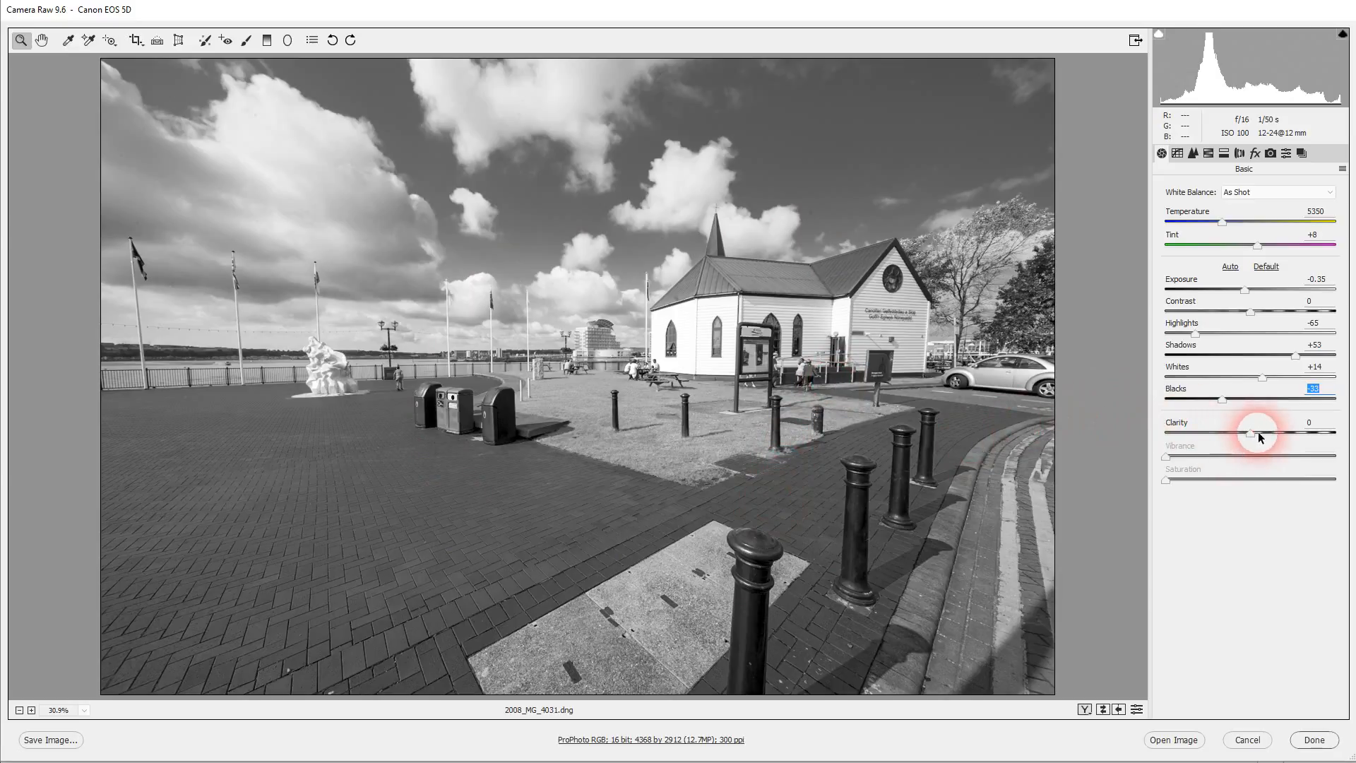
Raise Clarity to +48 and compare the black-and-white edit with the original colour photo in a before/after split view.
{"action": "left_click_drag", "start_coordinate": [1251, 436], "coordinate": [1279, 434]}
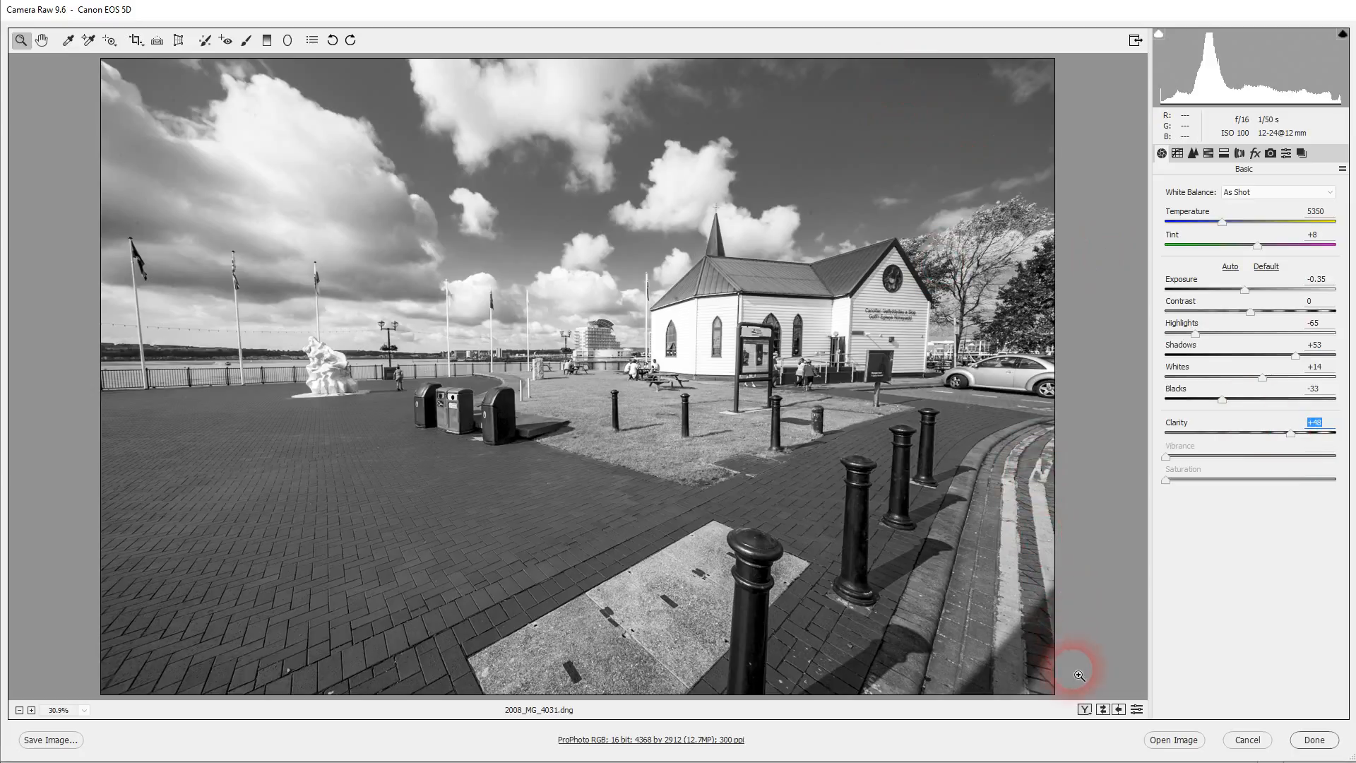
{"action": "left_click", "coordinate": [1084, 710]}
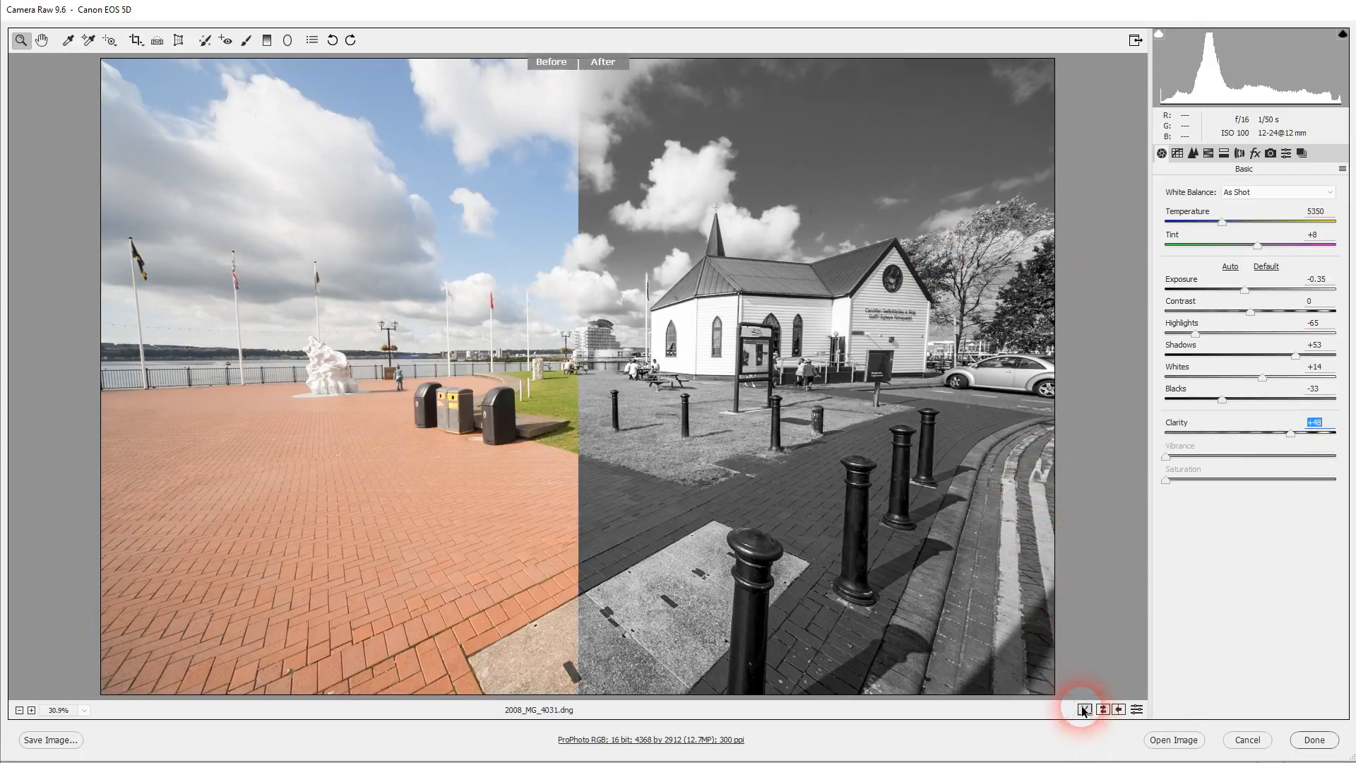
{"action": "left_click", "coordinate": [1084, 710]}
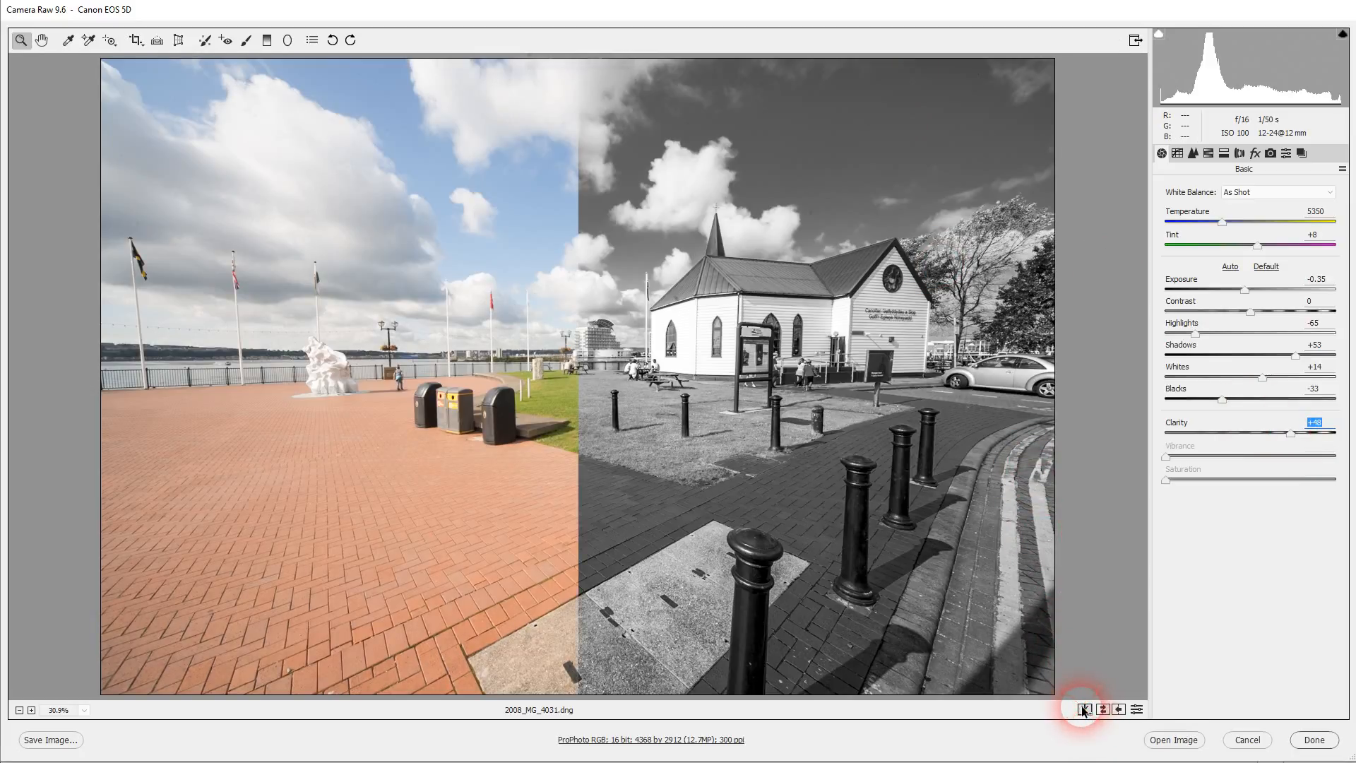